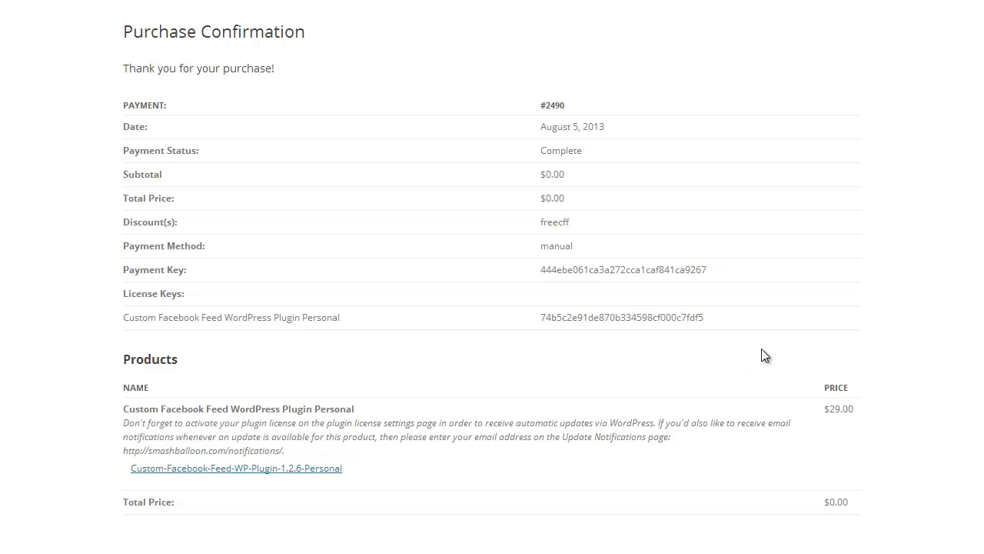
- Copy the plugin's license key from the purchase confirmation and download the Custom-Facebook-Feed-WP-Plugin-1.2.6-Personal file
double_click(653, 319)
key("ctrl+c")
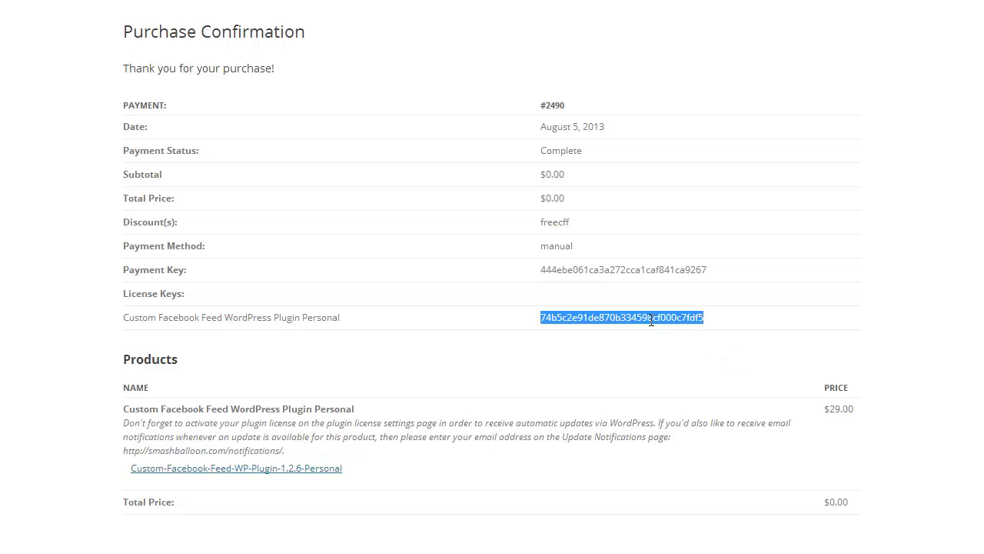
left_click(328, 474)
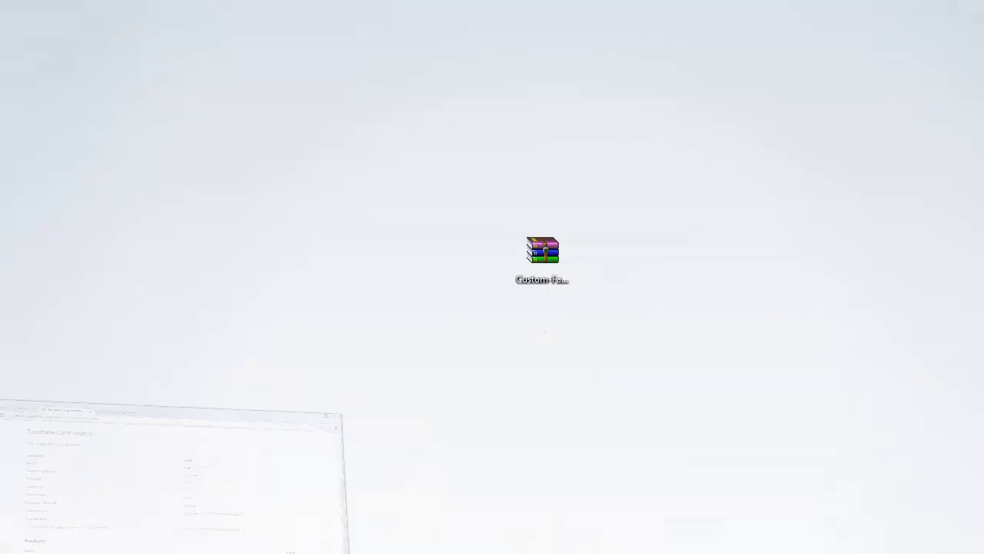
left_click(563, 260)
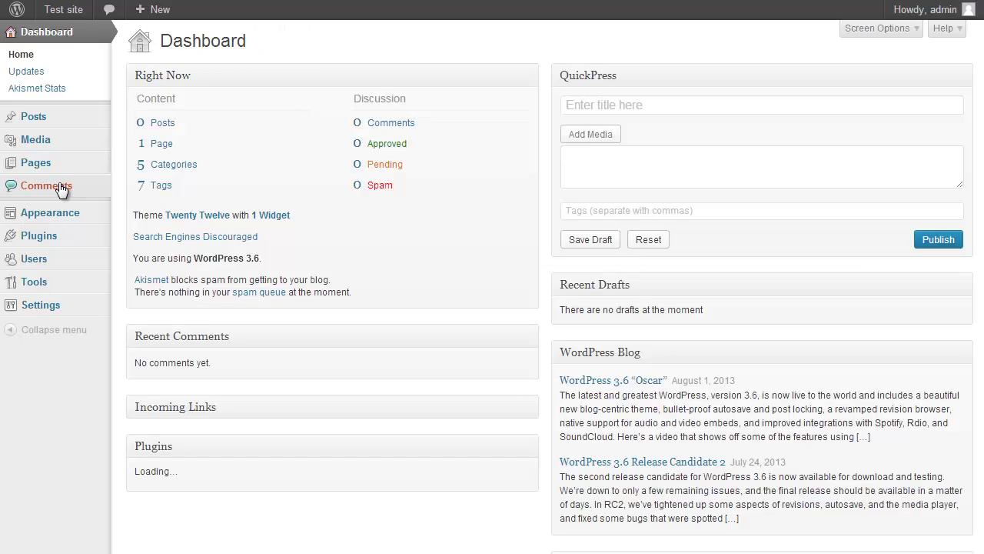
- Install the plugin by uploading Custom-Facebook-Feed-WP-Plugin-1.2.6-Personal.zip to the WordPress site and activate it
left_click(55, 240)
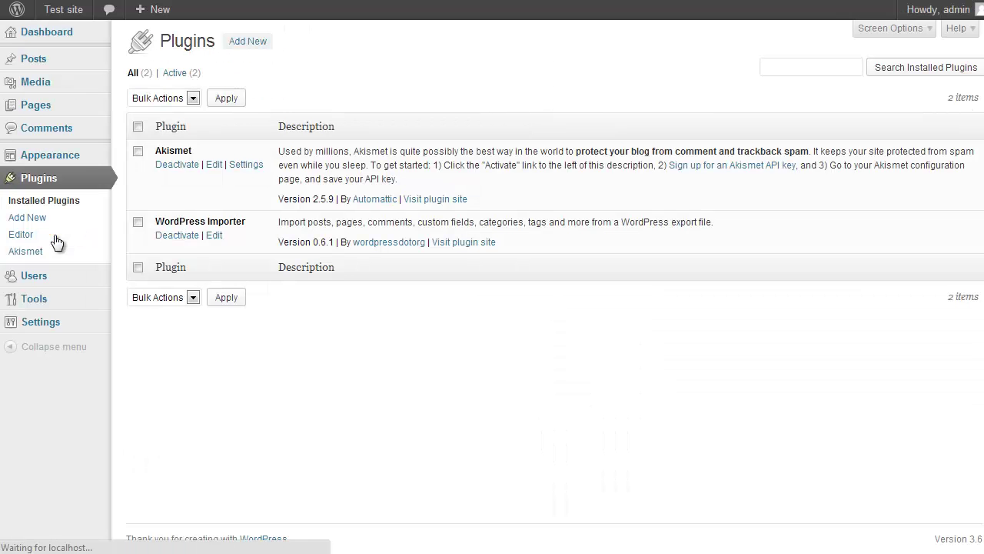
left_click(248, 46)
left_click(187, 73)
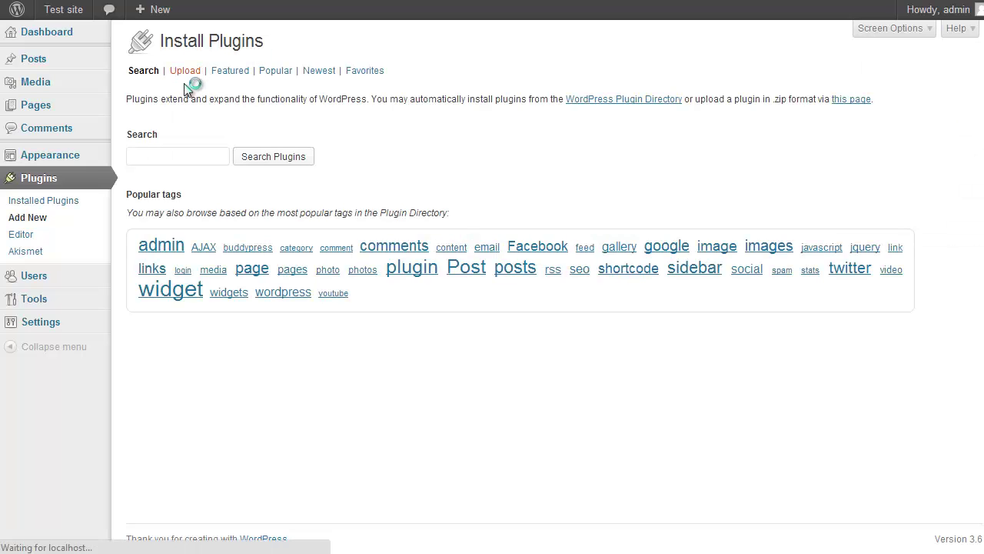
left_click(175, 156)
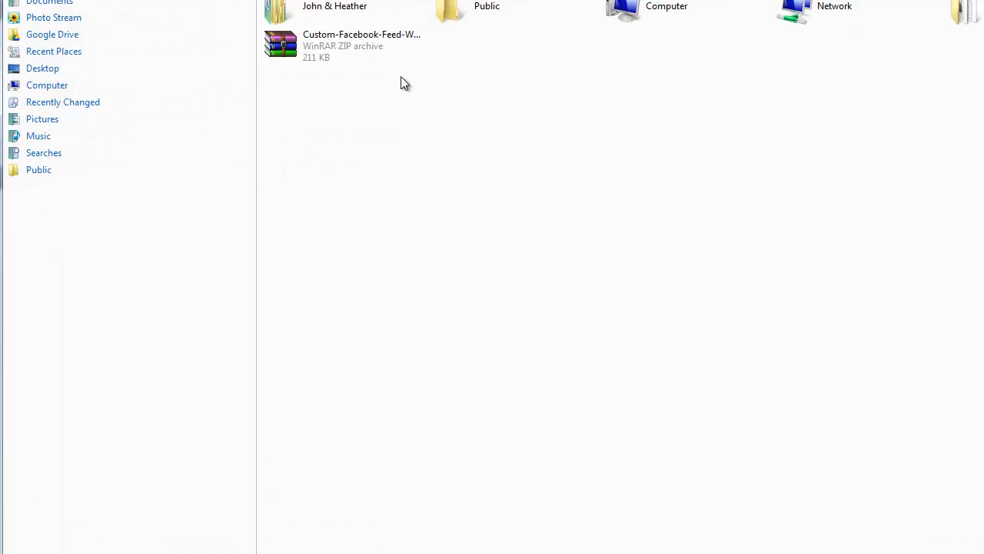
double_click(398, 54)
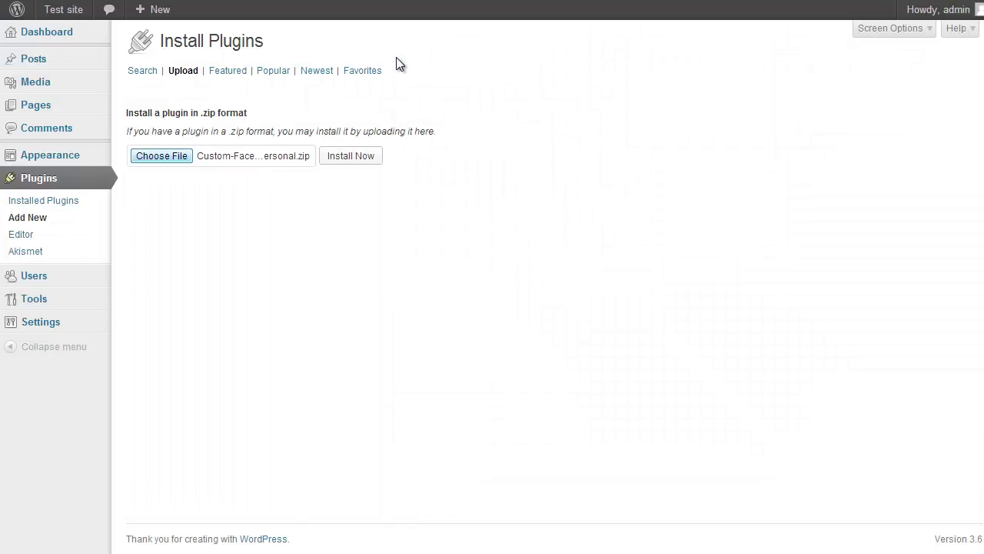
left_click(356, 158)
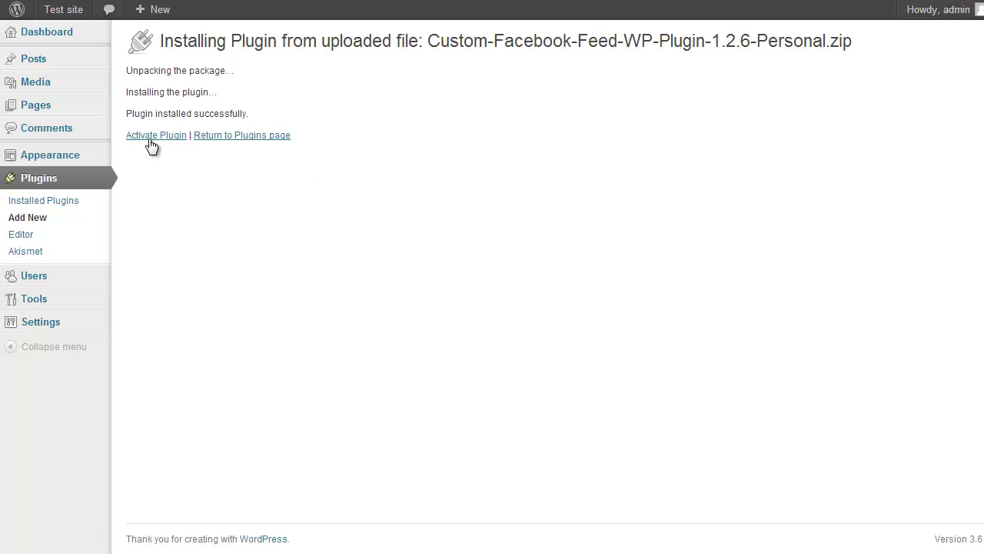
left_click(151, 144)
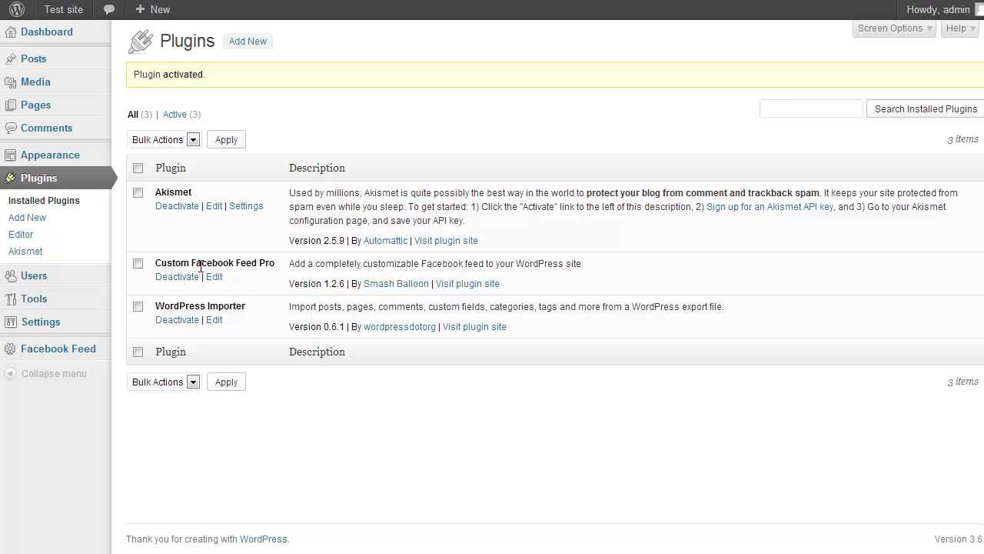
- Enter the copied license key on the Facebook Feed license page, save it and activate the license
mouse_move(42, 356)
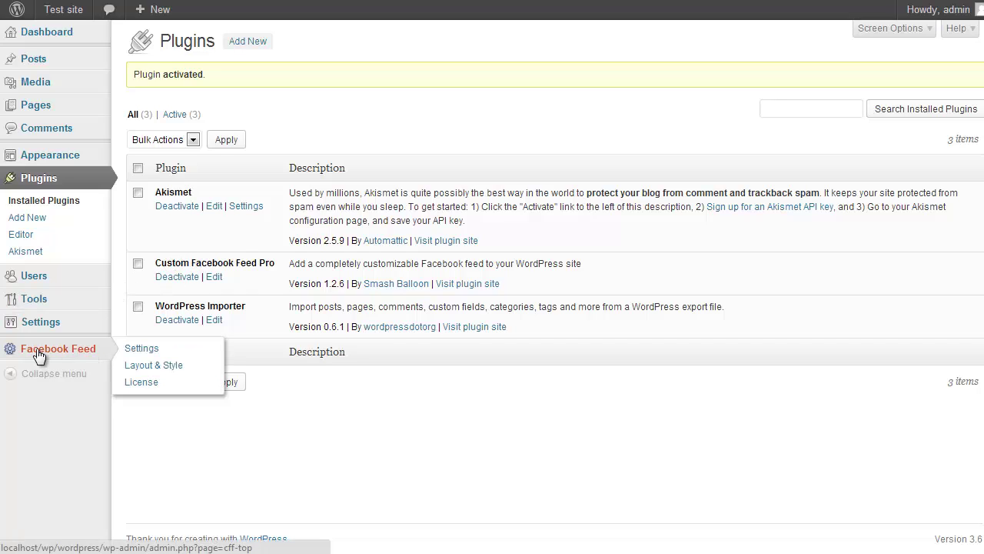
left_click(145, 384)
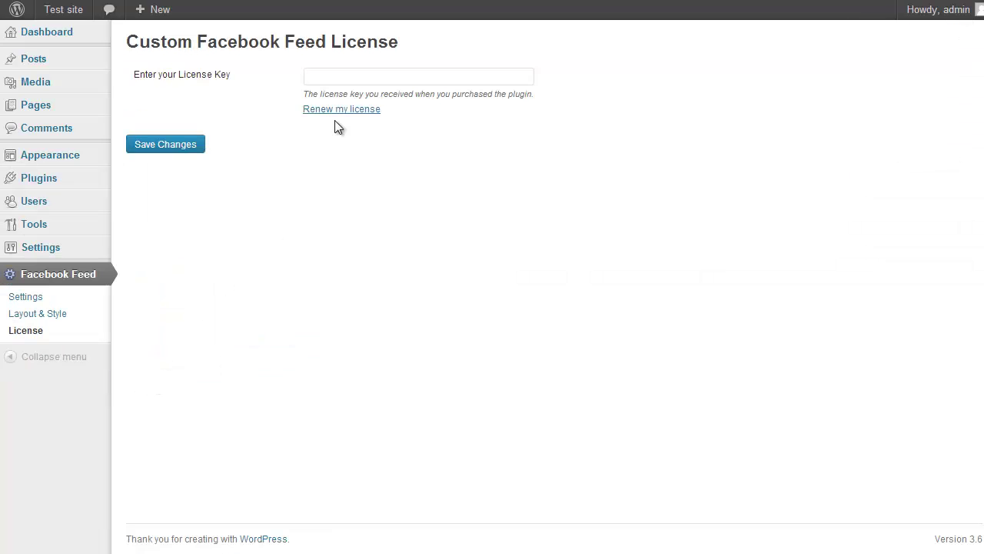
left_click(466, 82)
key("ctrl+v")
left_click(176, 152)
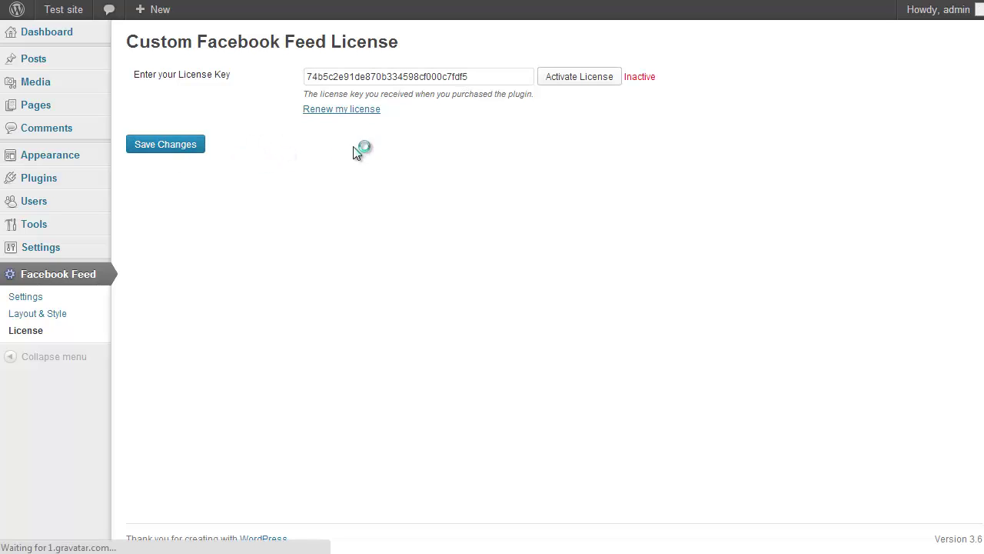
left_click(560, 89)
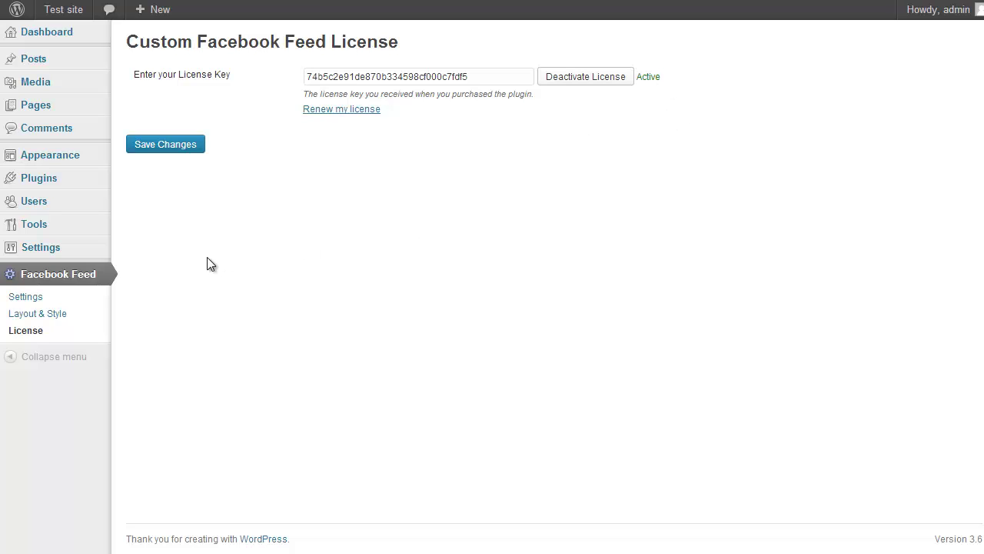
- Enter the Facebook access token in the Custom Facebook Feed settings
left_click(59, 301)
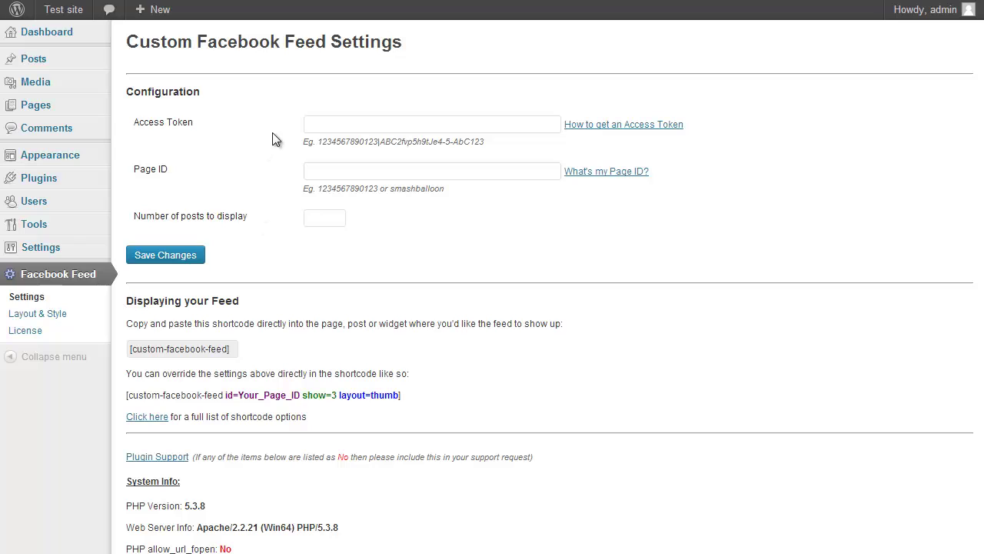
left_click(324, 126)
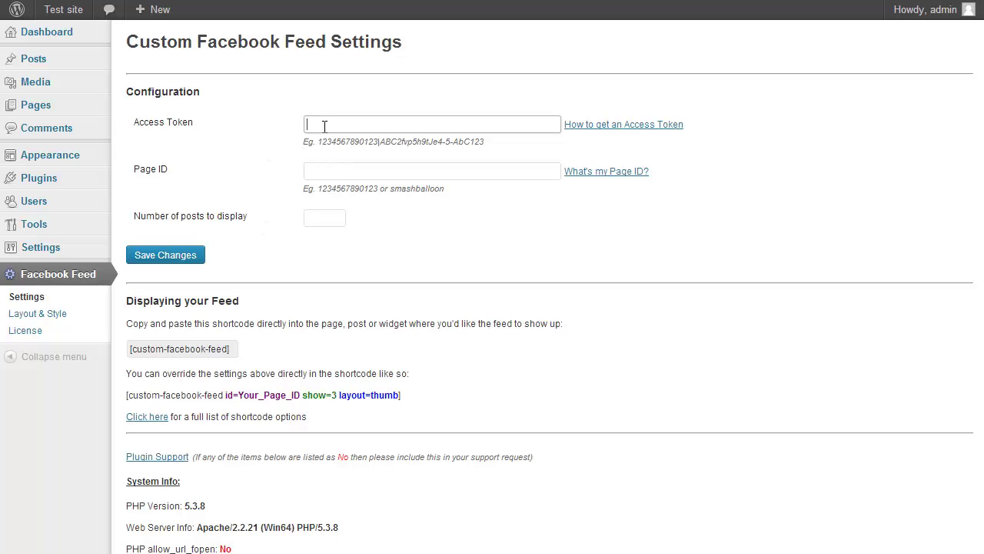
left_click(323, 171)
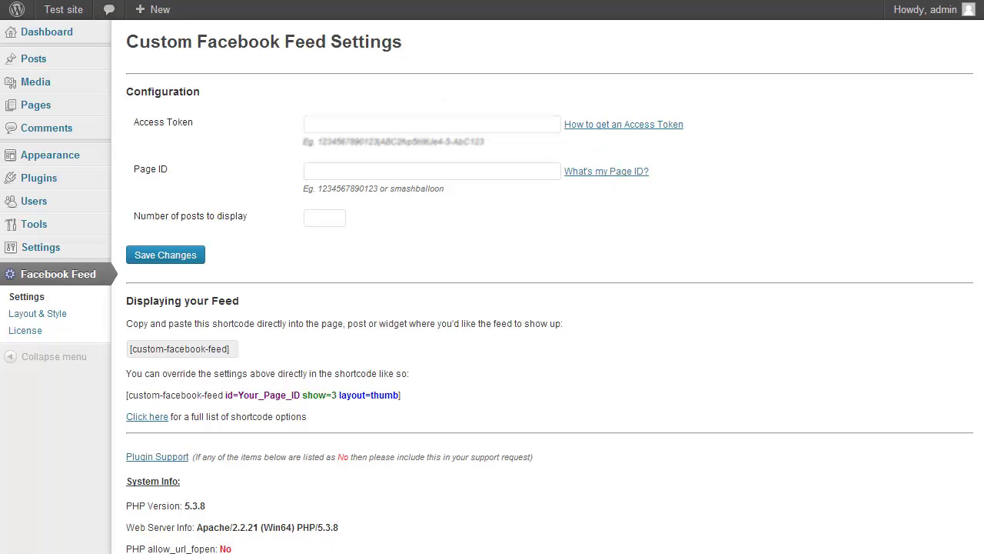
left_click(366, 133)
key("ctrl+v")
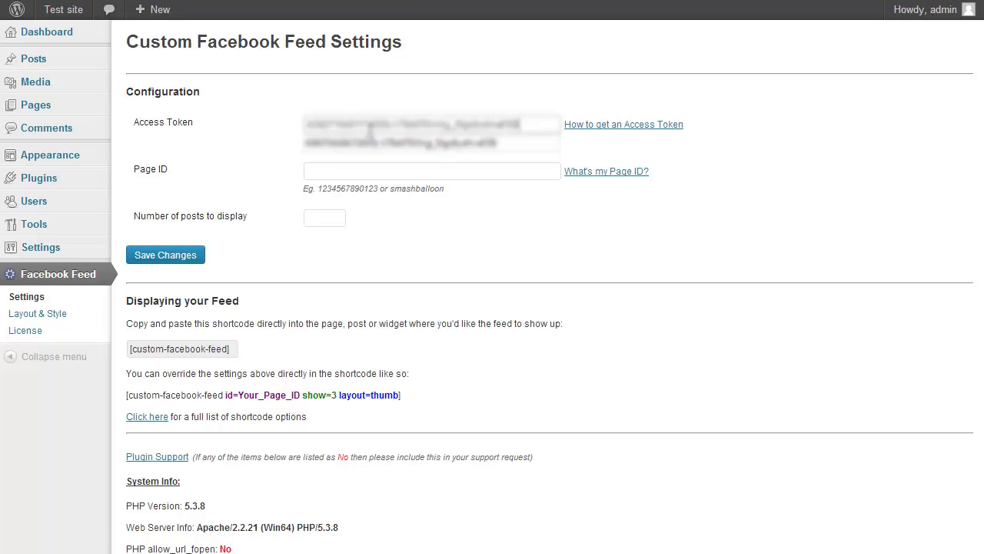
left_click(451, 170)
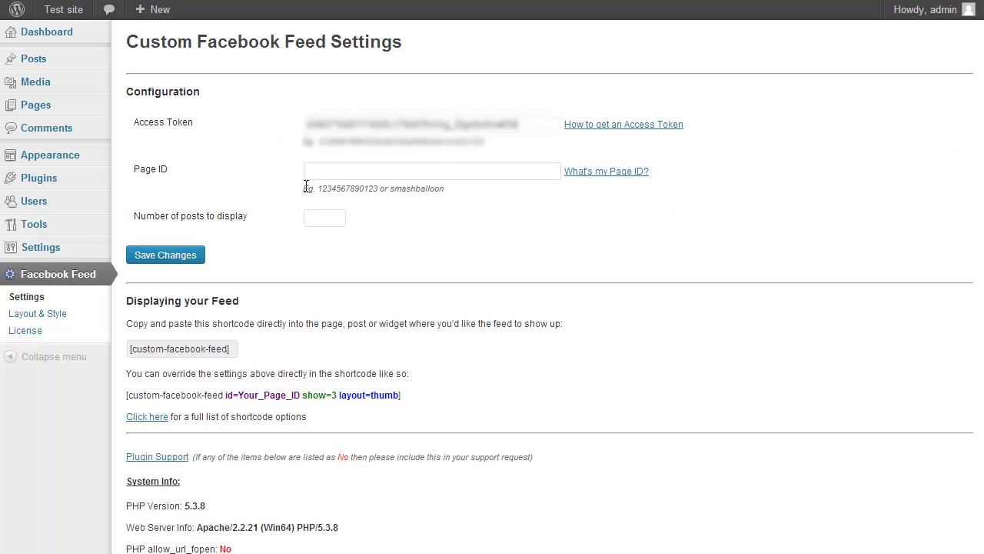
- Enter the Facebook page ID, set the number of posts to display to 10 and save the settings
left_click(332, 173)
key("ctrl+v")
left_click(375, 247)
type("10")
left_click(194, 256)
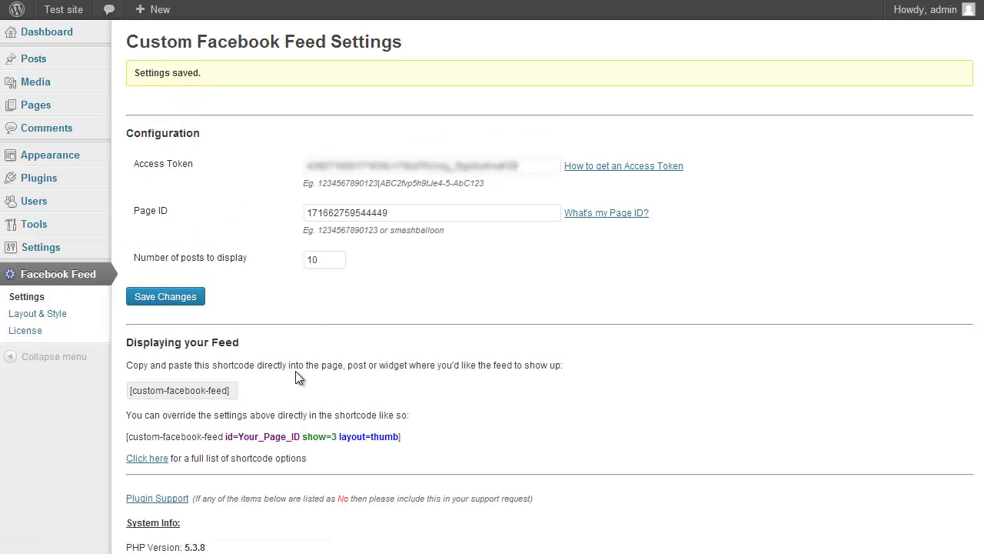
- Copy the [custom-facebook-feed] shortcode into the body of the News page and update the page
left_click_drag(233, 391, 128, 392)
key("ctrl+c")
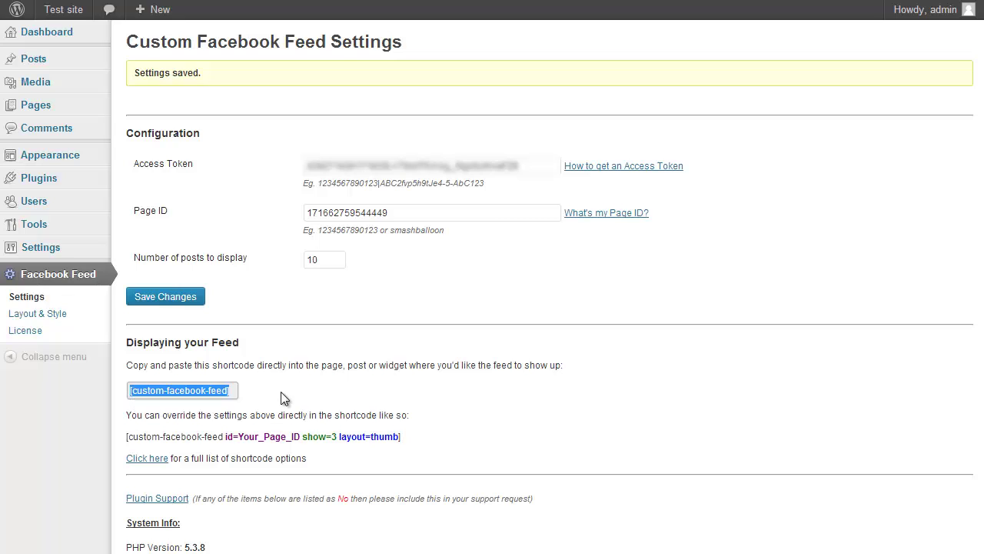
left_click(52, 111)
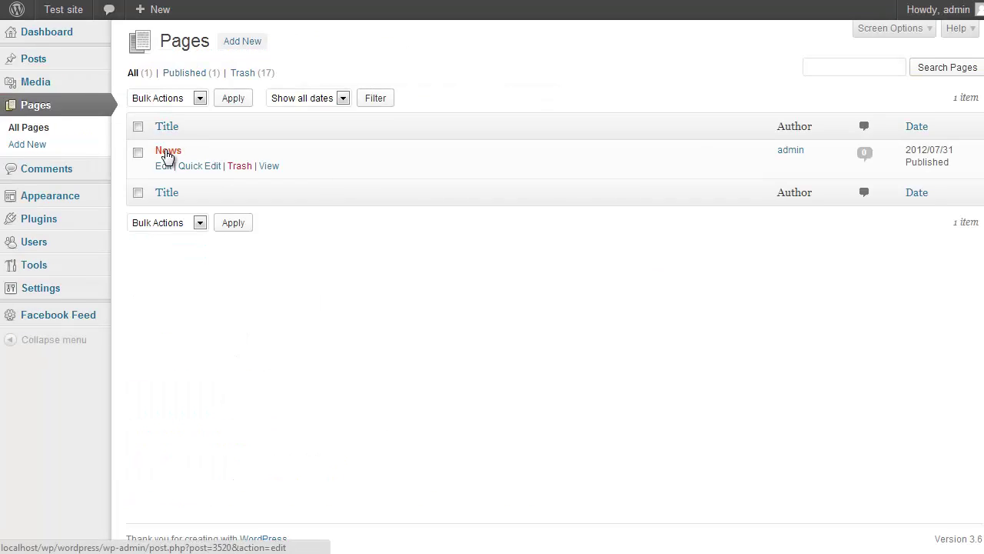
left_click(166, 150)
left_click(323, 235)
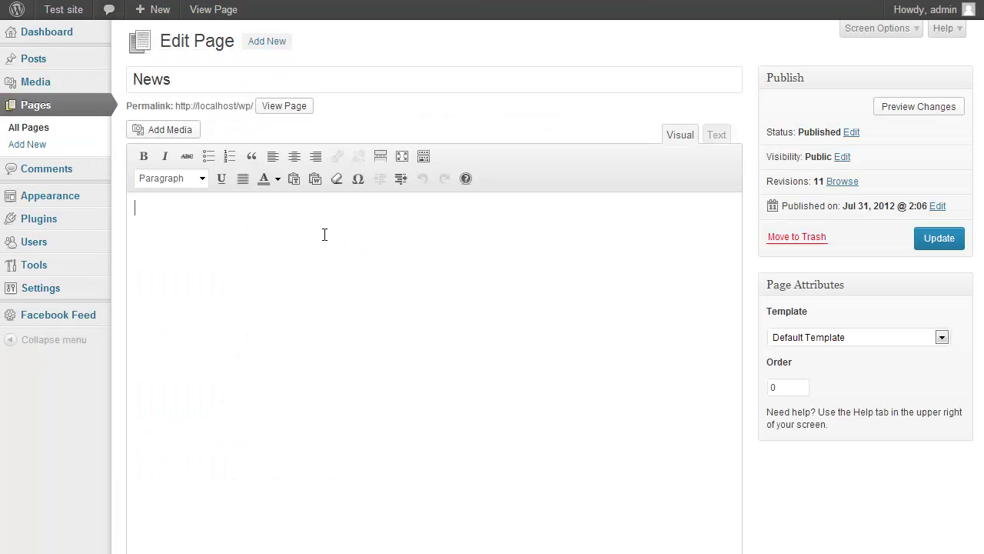
key("ctrl+v")
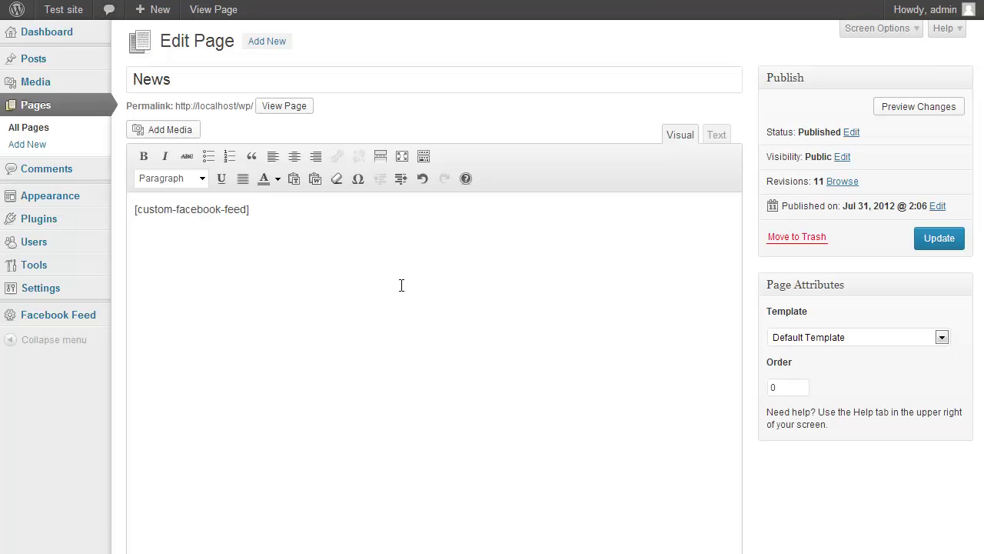
left_click(936, 242)
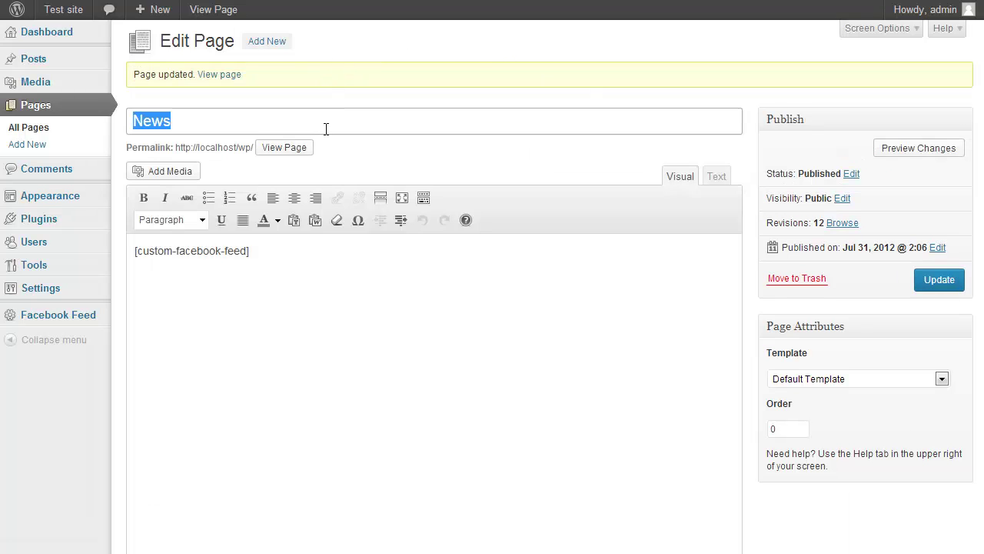
- View the feed on the live News page, expanding and collapsing the comments of the Burchells Coucal post
left_click(213, 10)
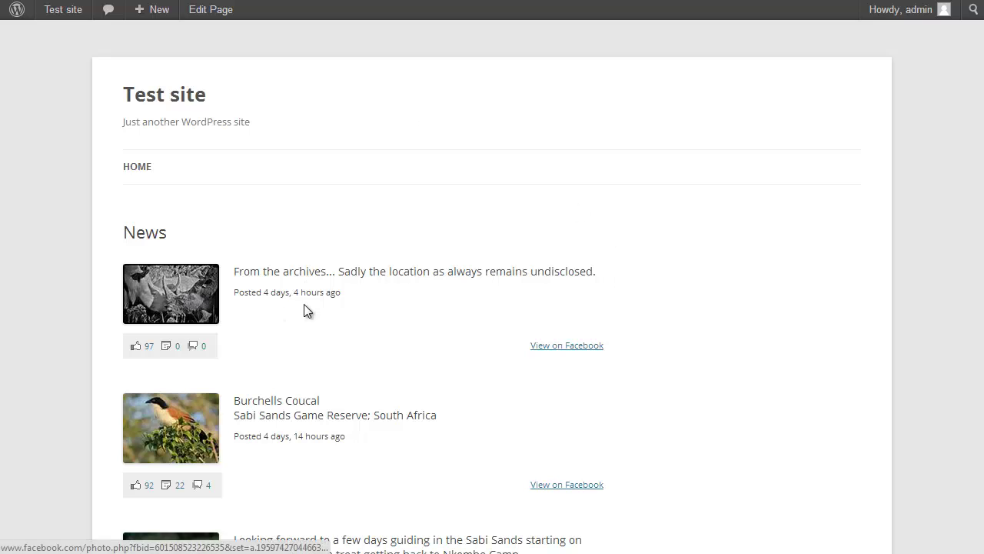
scroll(681, 277, "down", 2)
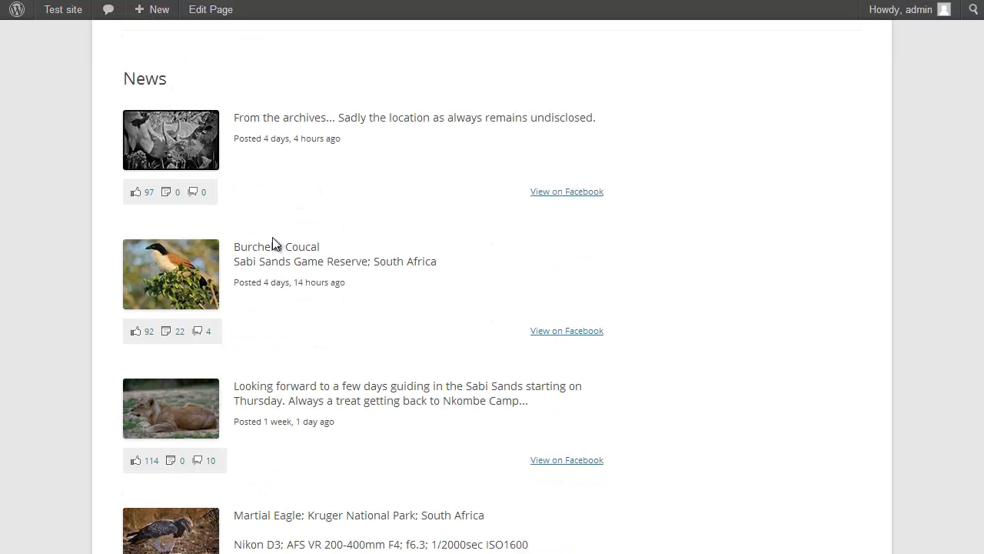
left_click(197, 341)
left_click(196, 332)
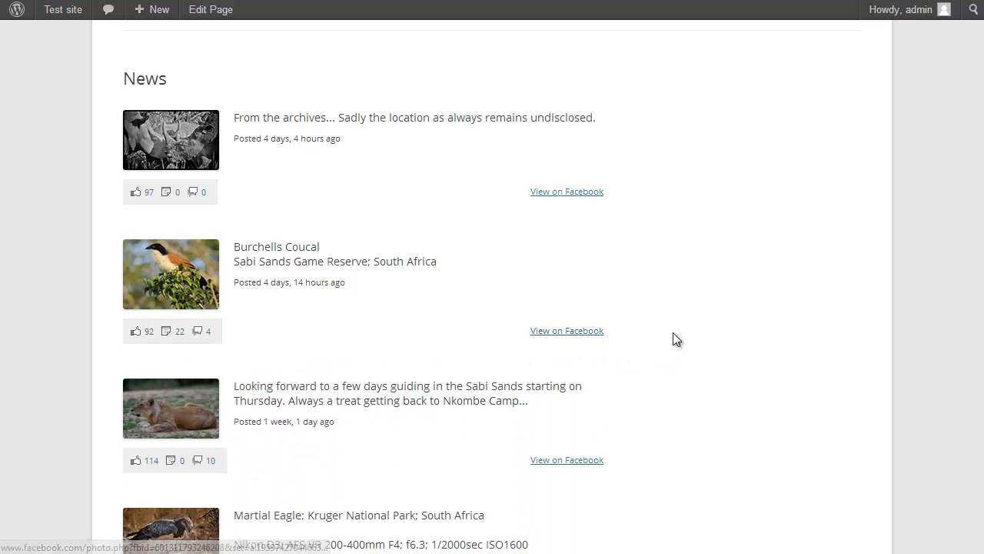
scroll(672, 338, "up", 2)
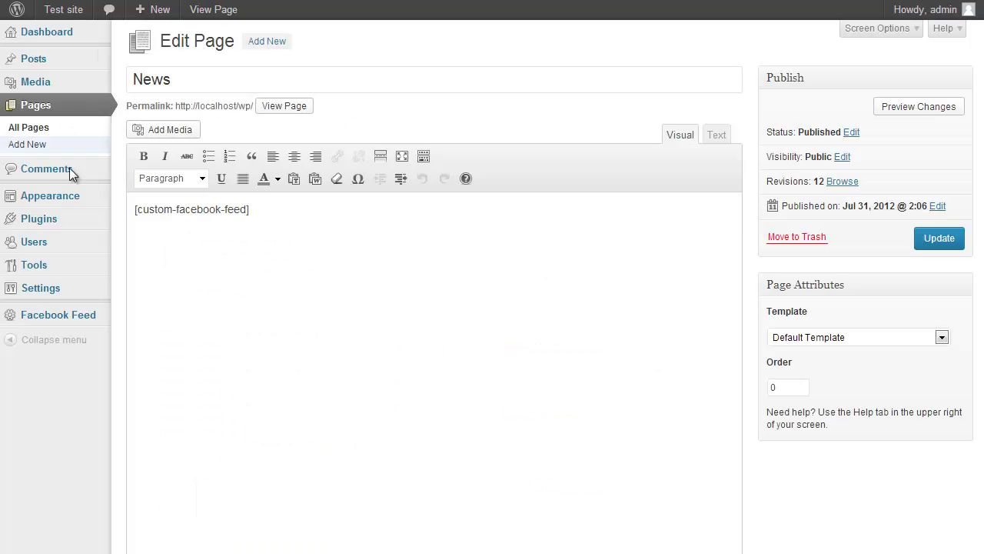
- Paste the [custom-facebook-feed] shortcode into the Text widget of the Main Sidebar
mouse_move(15, 196)
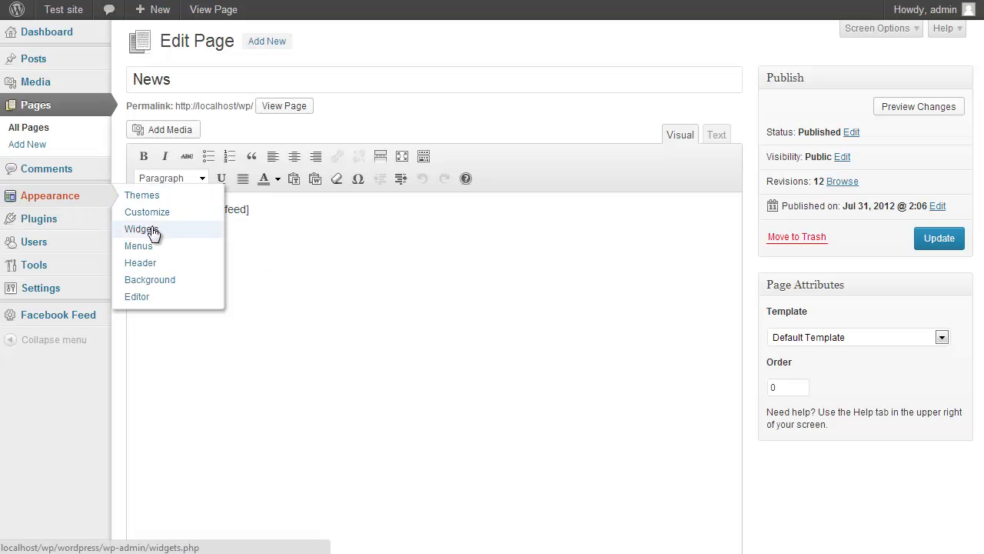
left_click(153, 233)
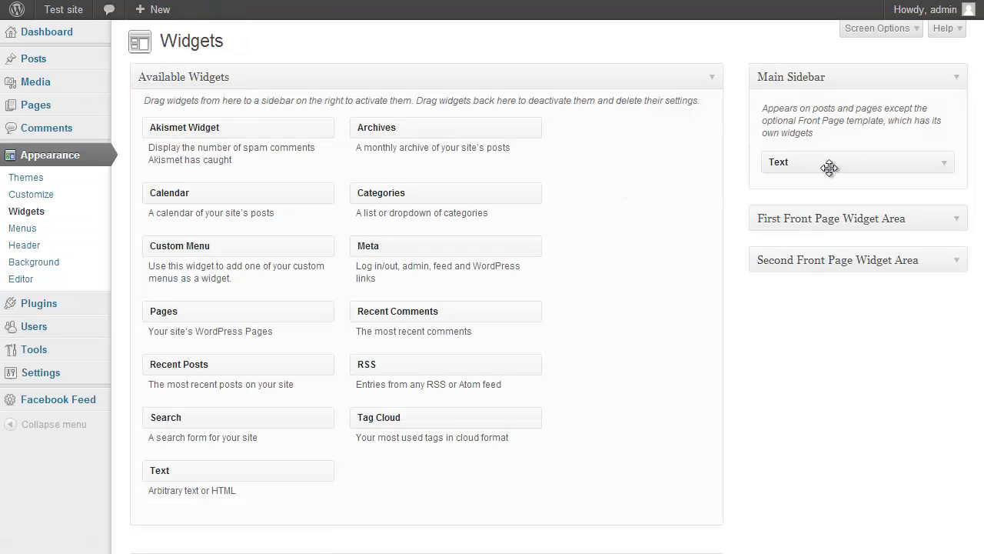
left_click(945, 163)
left_click(820, 245)
key("ctrl+v")
- Add id=smashballoon layout=full type=photos inside the widget's shortcode, save it and check the sidebar feed on the News page
key("Left")
type("id=smashballoon layout")
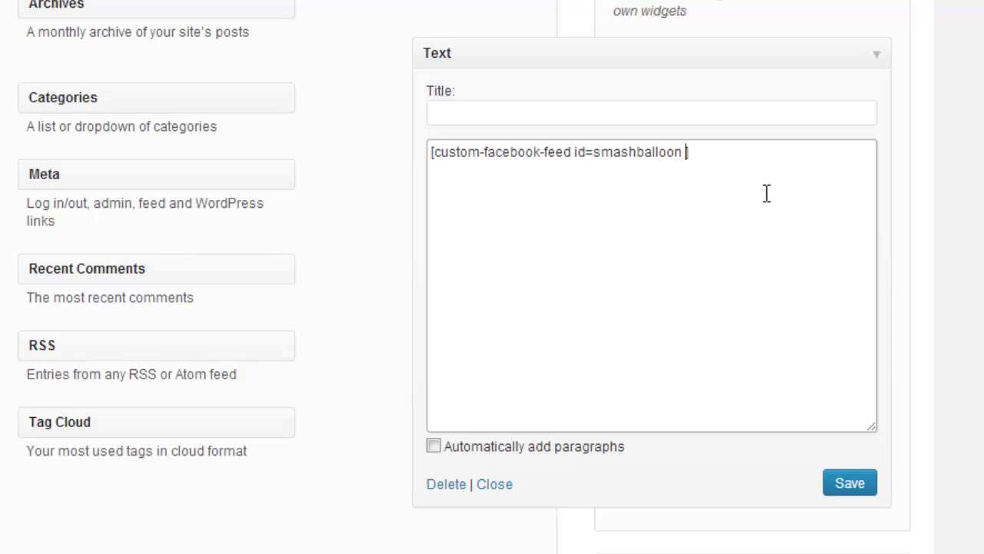
type("=full t")
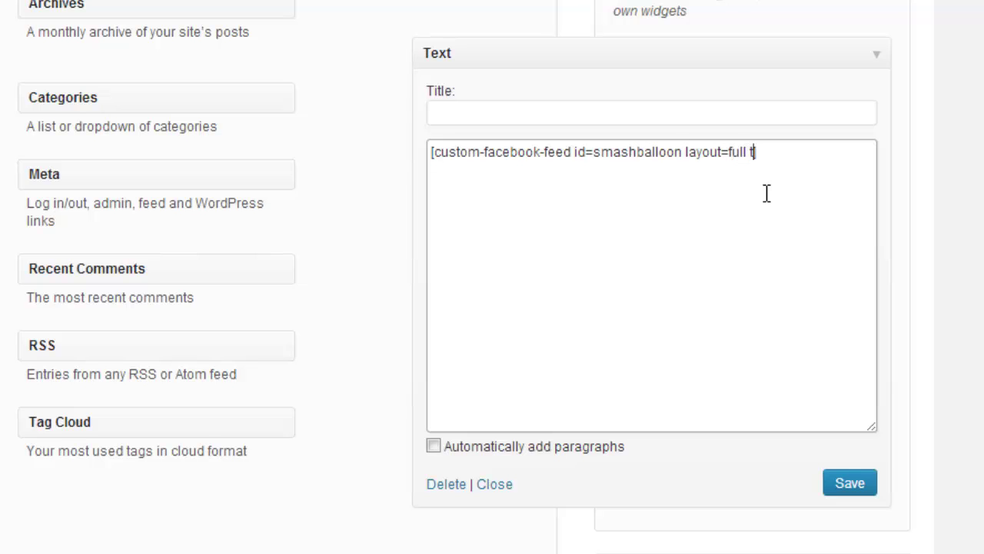
type("ype=photos")
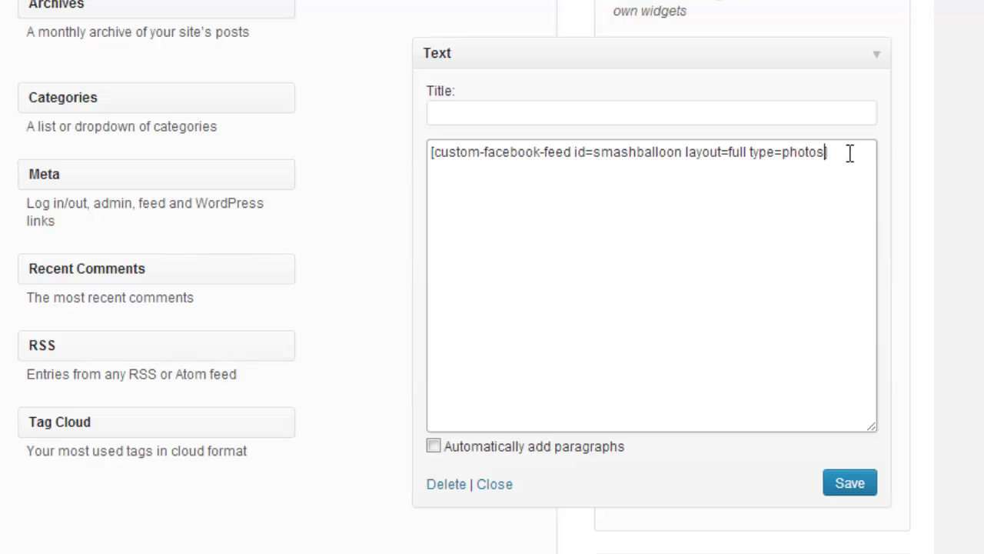
key("BackSpace")
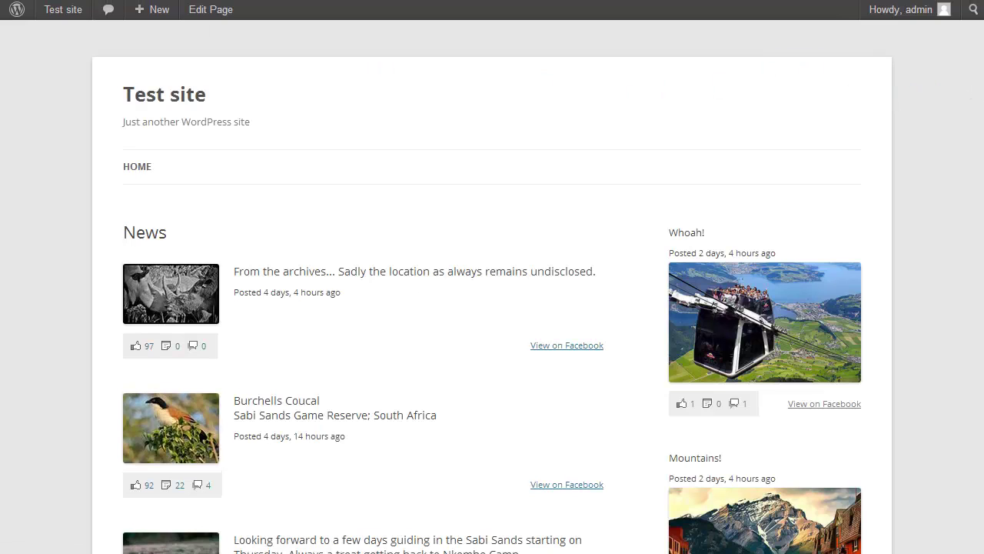
scroll(492, 287, "down", 5)
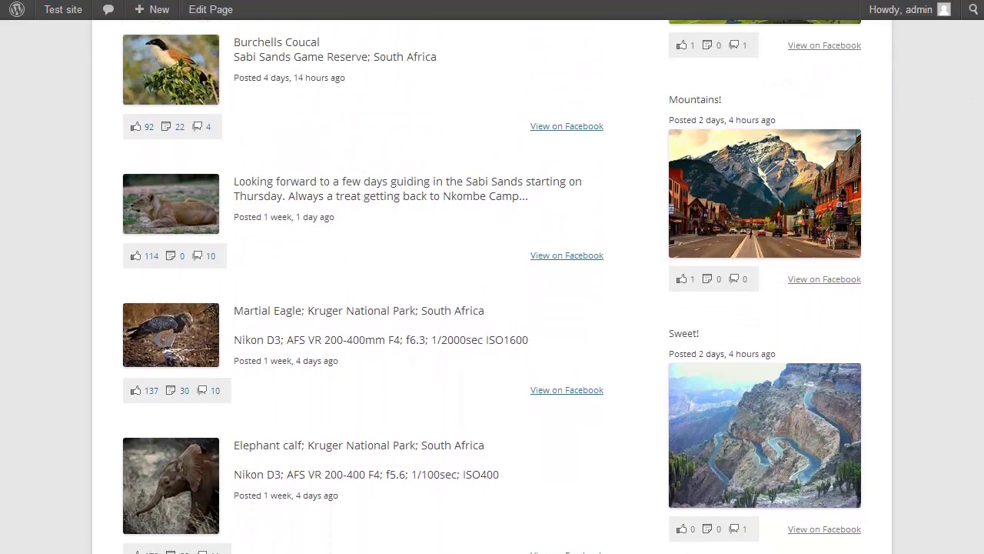
- Review the sidebar photo feed on the live News page, expanding and collapsing the comments of the "Whoah!" post
scroll(492, 287, "up", 3)
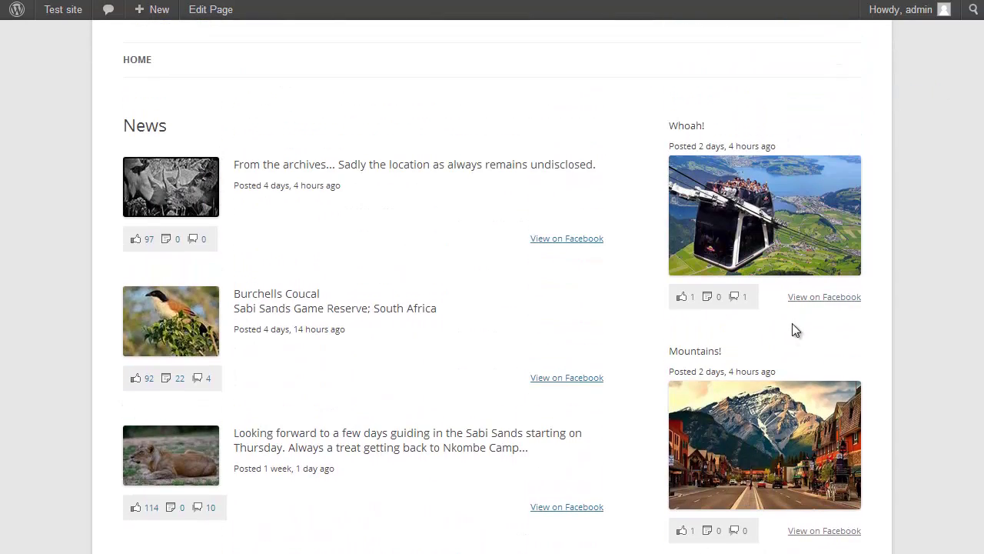
scroll(492, 287, "down", 1)
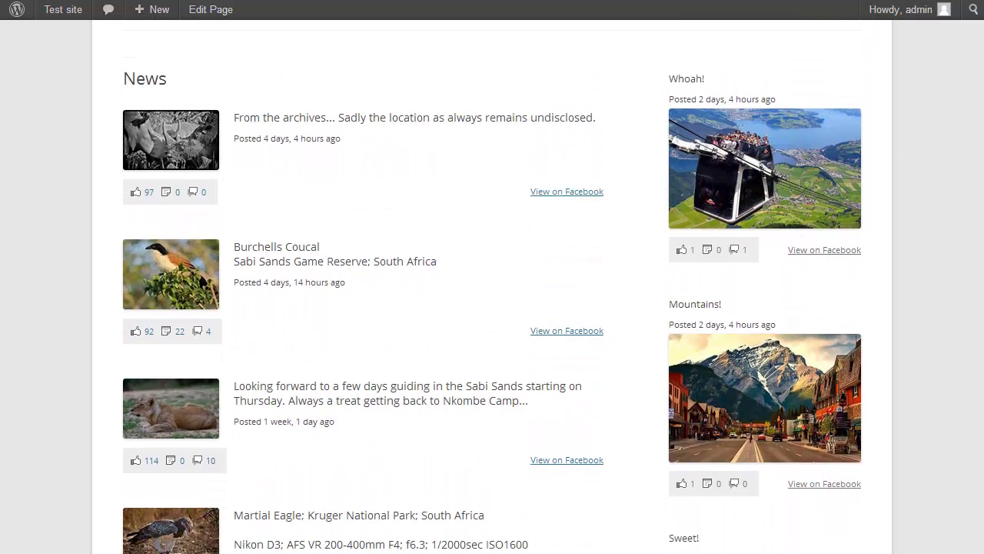
left_click(746, 250)
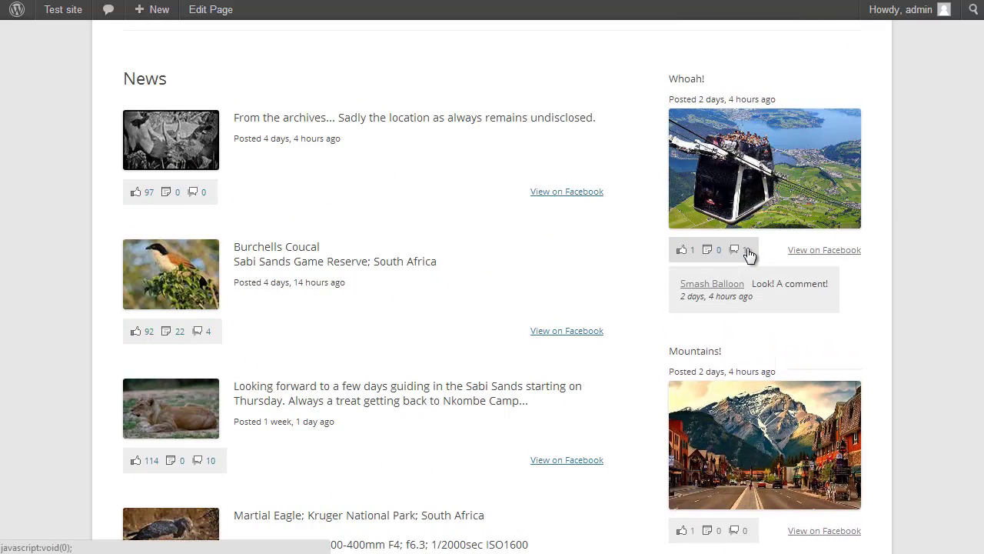
left_click(746, 250)
scroll(971, 136, "down", 1)
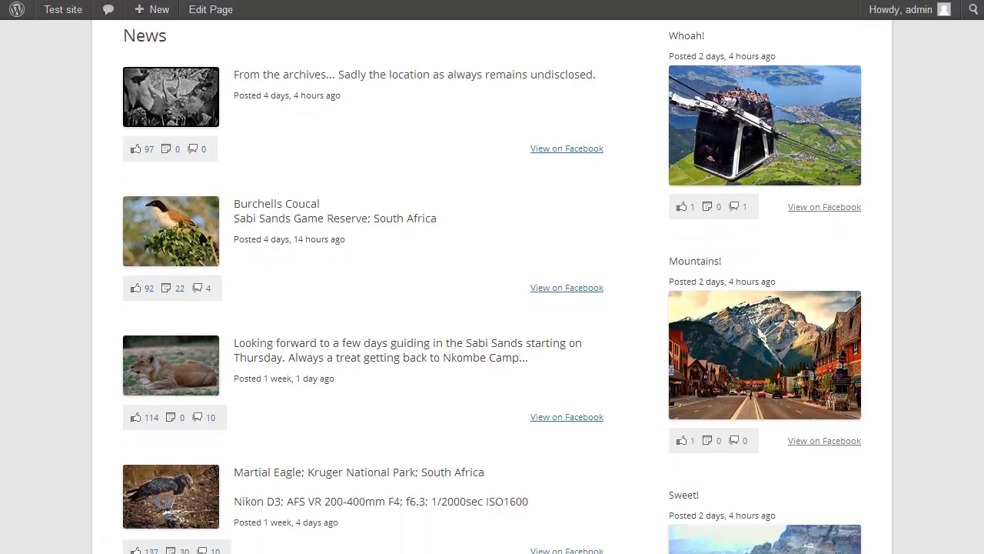
scroll(972, 136, "up", 4)
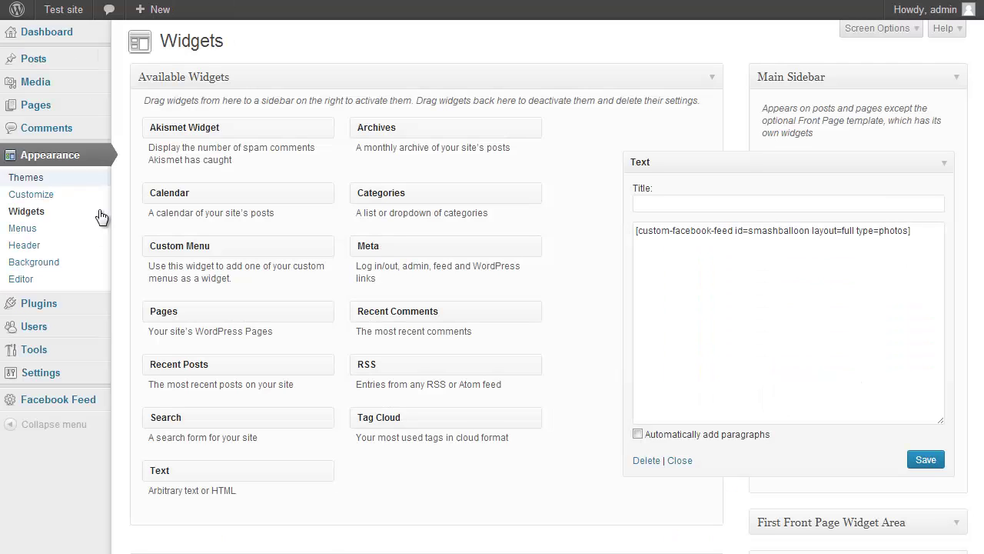
- In the Facebook Feed plugin's Layout & Style settings, set the feed padding to 20px and the feed background color to ccc
mouse_move(91, 402)
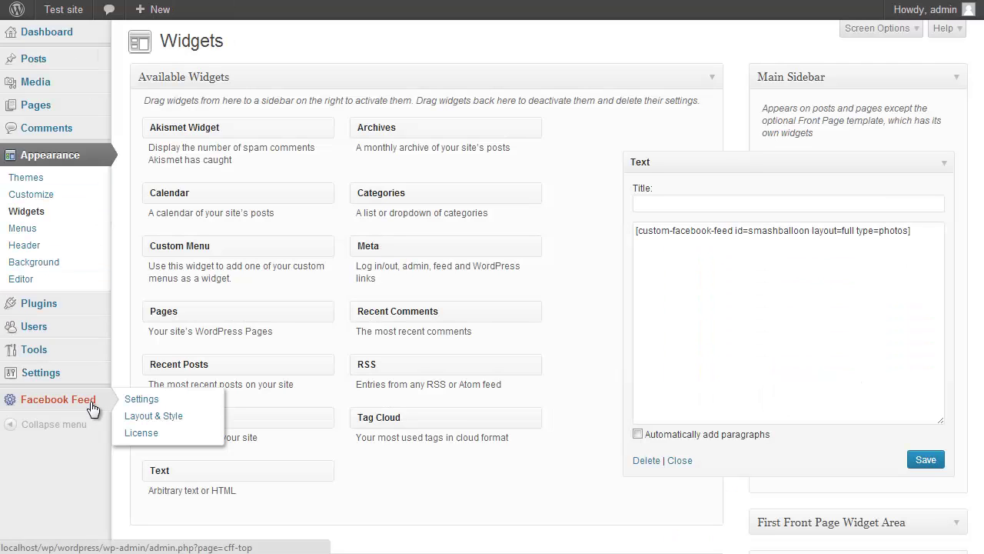
left_click(160, 417)
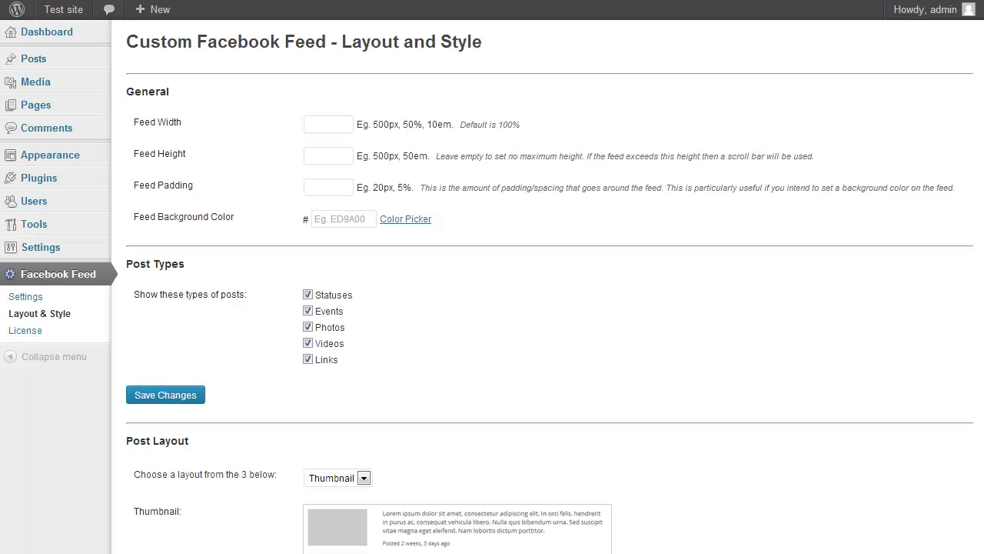
left_click(342, 188)
type("px")
left_click(371, 218)
type("ccc")
left_click(482, 225)
- Limit the post types shown in the feed to Photos, excluding Statuses, Events, Videos and Links
scroll(492, 287, "down", 3)
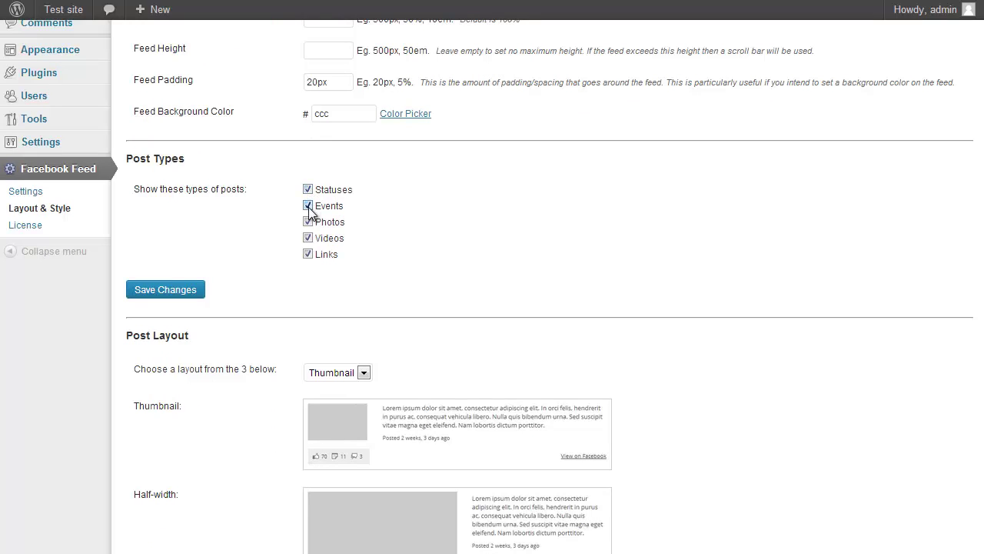
left_click(308, 190)
left_click(308, 222)
left_click(308, 239)
left_click(308, 254)
left_click(308, 222)
left_click(307, 238)
left_click(307, 205)
left_click(307, 238)
- Choose the Half-width layout for the feed's posts
scroll(977, 93, "down", 1)
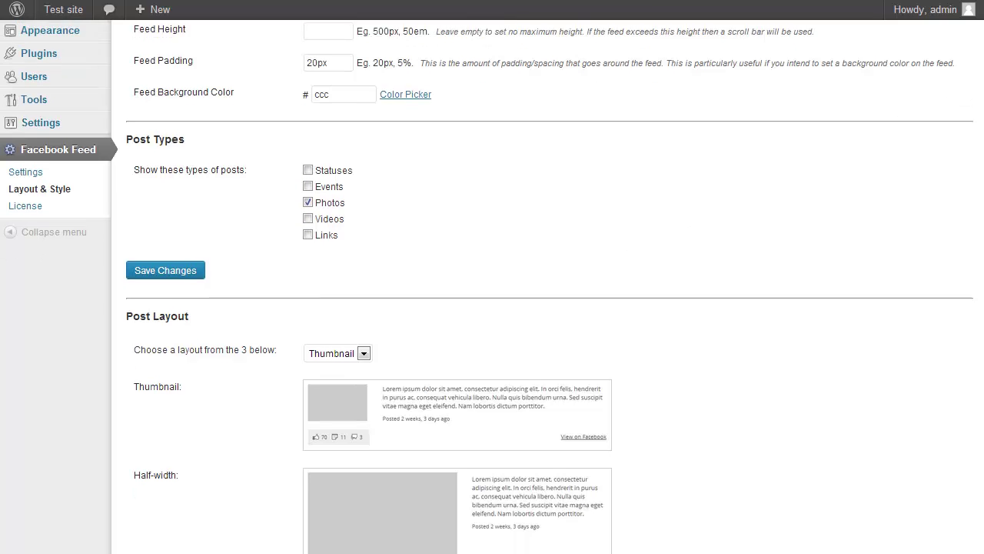
scroll(492, 285, "down", 4)
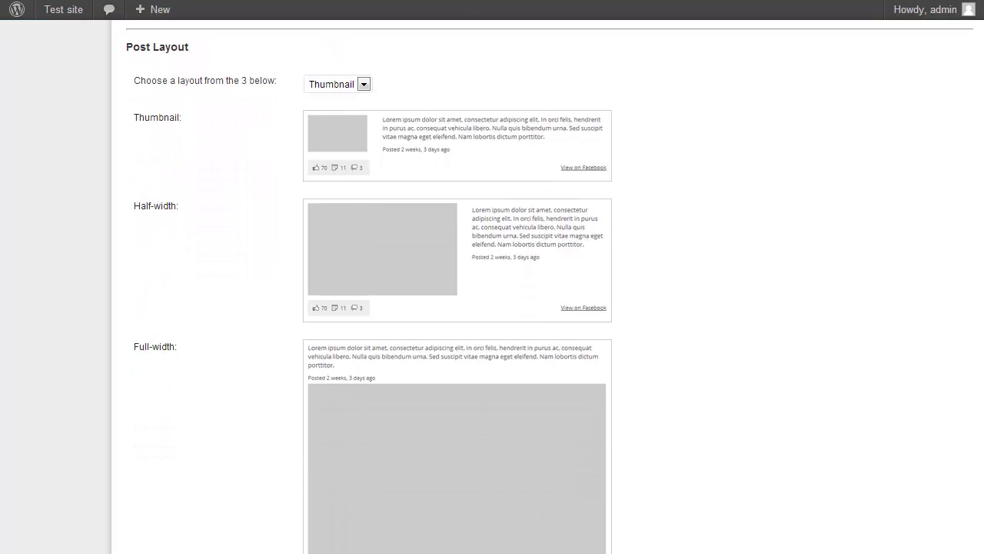
left_click(350, 86)
left_click(343, 106)
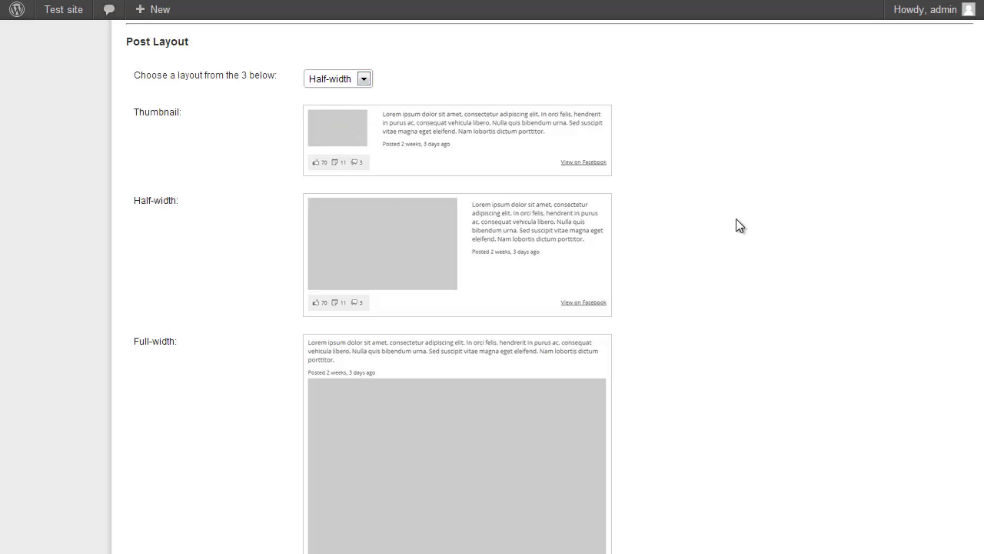
- Toggle the Date, Like/shares/comments and View on Facebook/View Link elements among the items included in posts
scroll(977, 136, "down", 1)
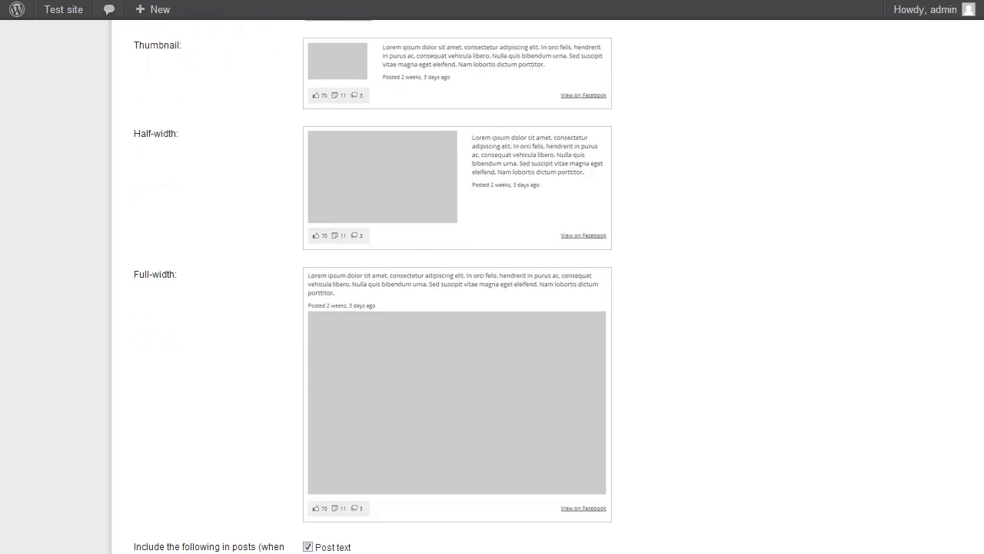
scroll(982, 198, "down", 5)
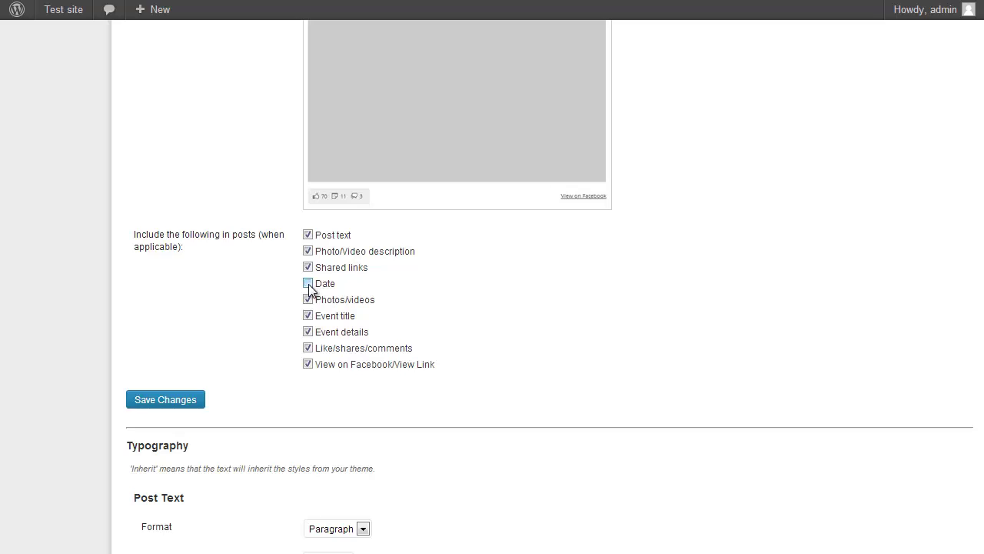
left_click(307, 348)
left_click(307, 363)
left_click(307, 348)
left_click(308, 283)
- Set the Post Text typography to Heading 4 format, 14px size and text color 222, without linking it to the Facebook post
scroll(981, 230, "down", 5)
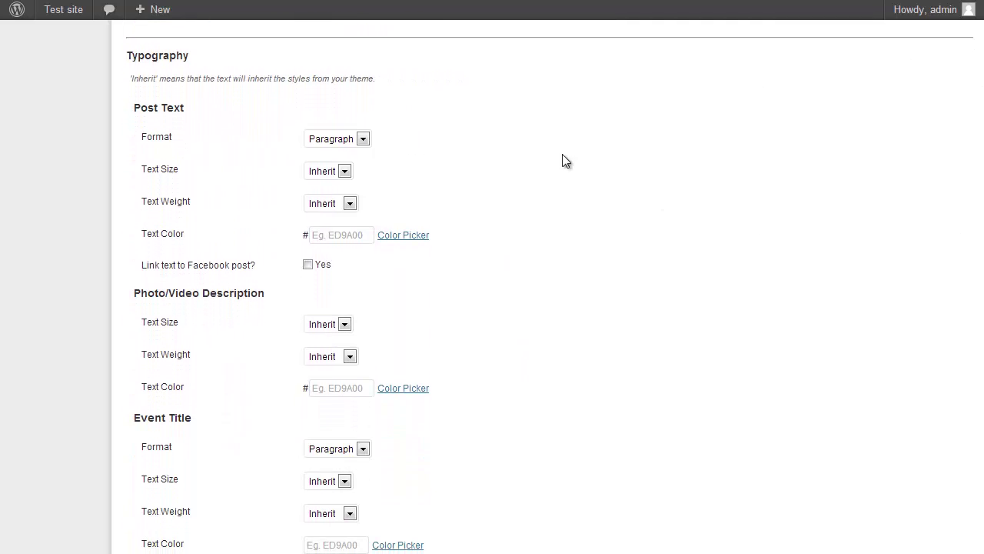
left_click(362, 138)
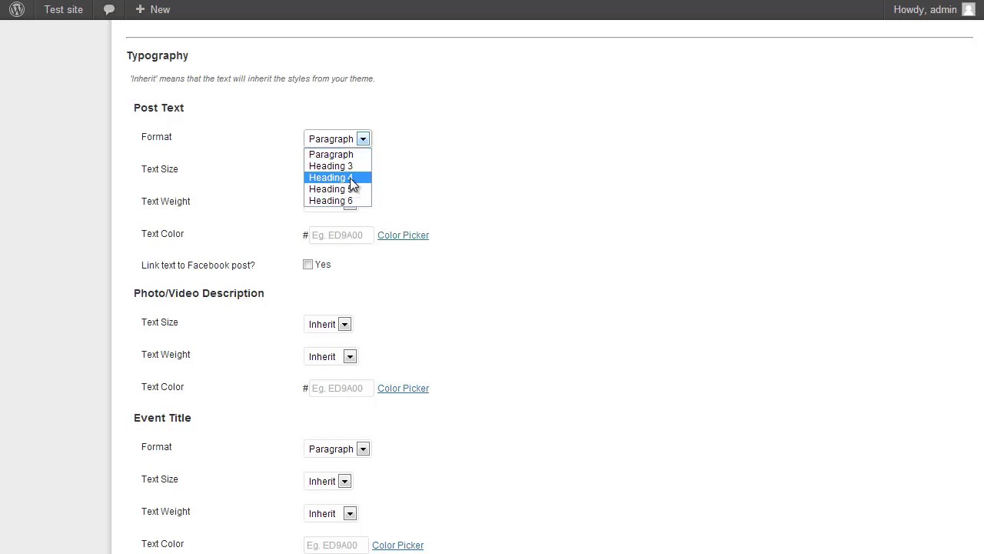
left_click(351, 178)
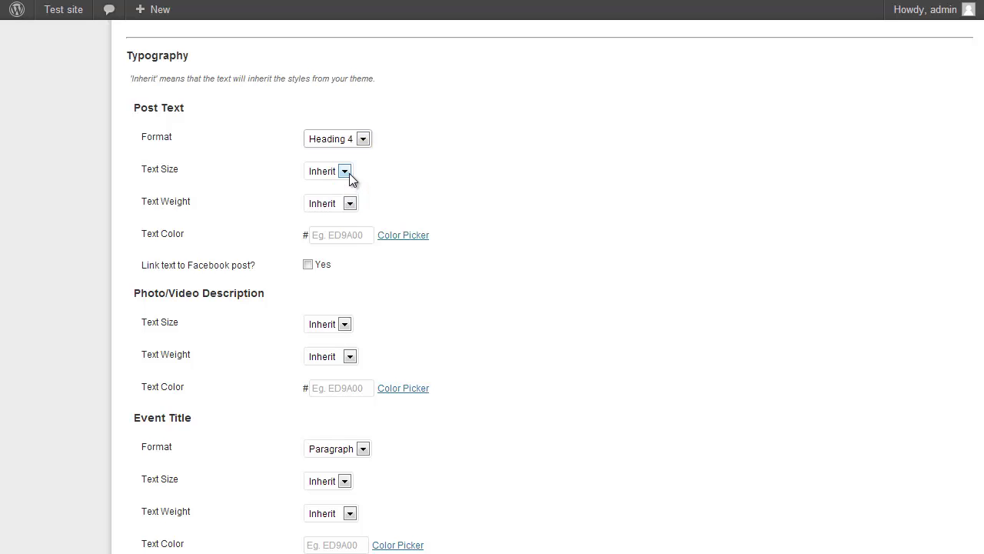
left_click(345, 171)
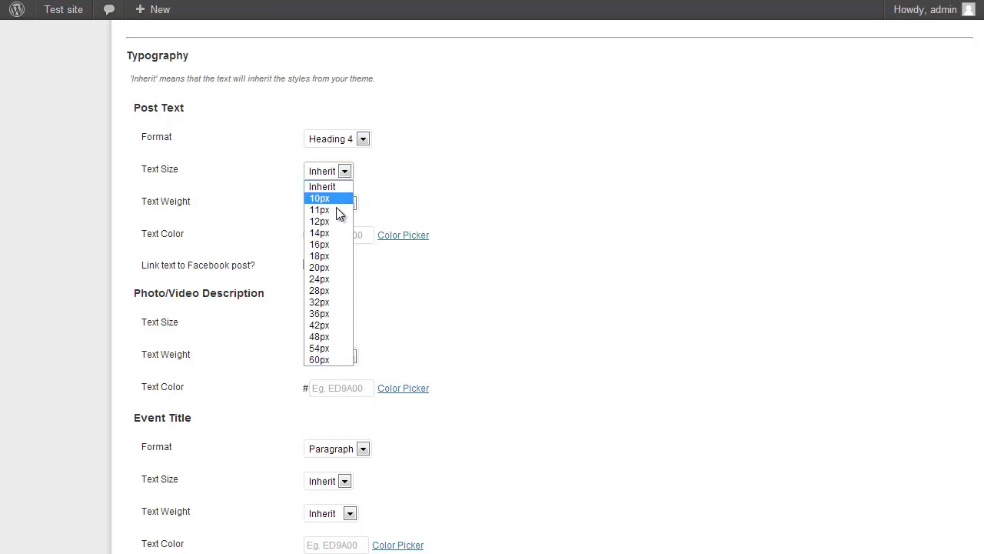
left_click(330, 233)
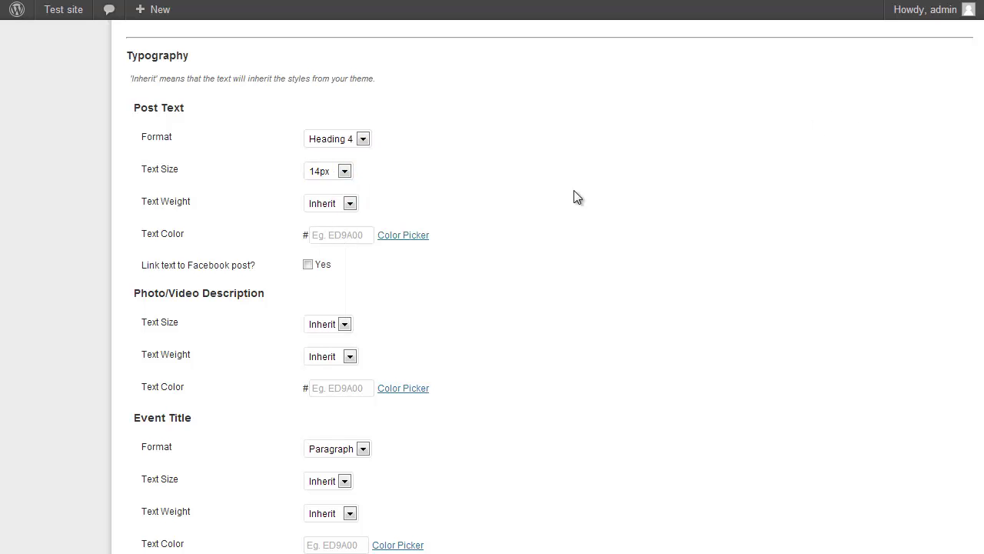
left_click(350, 205)
left_click(350, 204)
left_click(345, 233)
type("222")
left_click(344, 283)
left_click(308, 265)
- Set the Photo/Video Description text size to 12px and its text color to 555
left_click(334, 324)
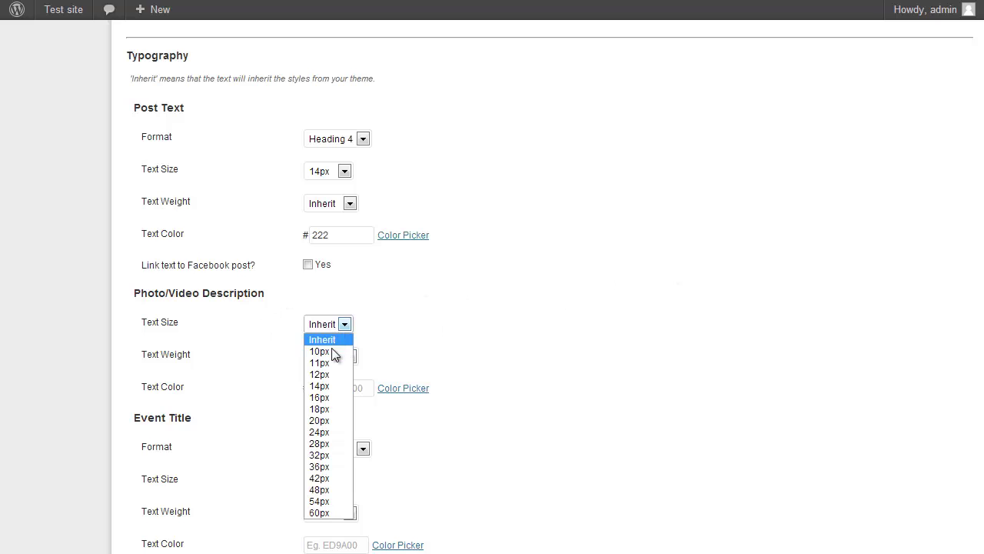
left_click(329, 374)
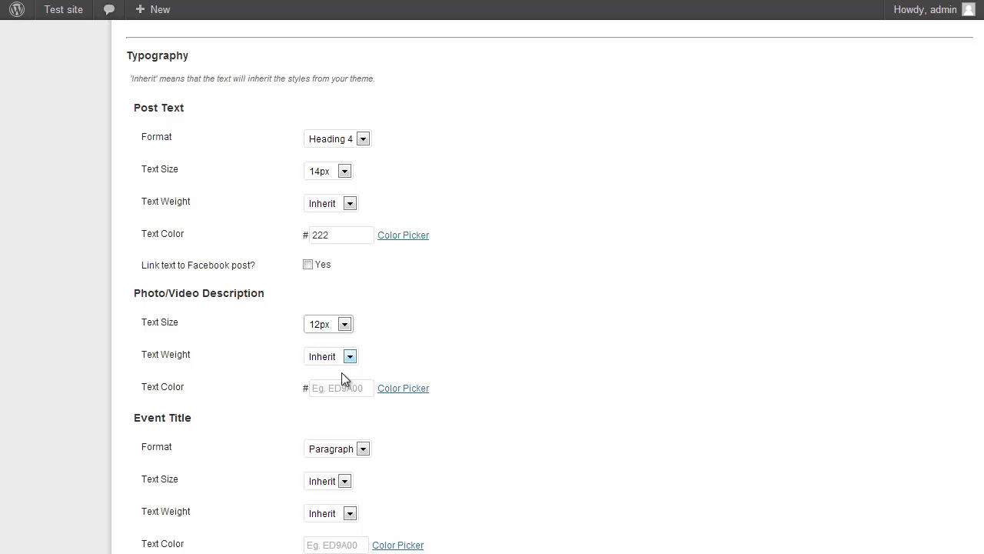
left_click(342, 387)
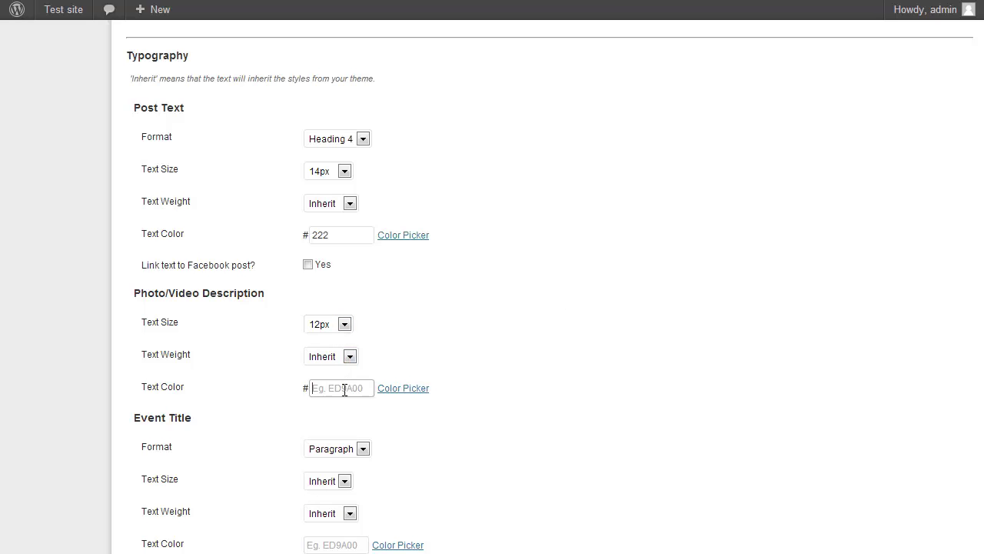
type("555")
left_click(451, 394)
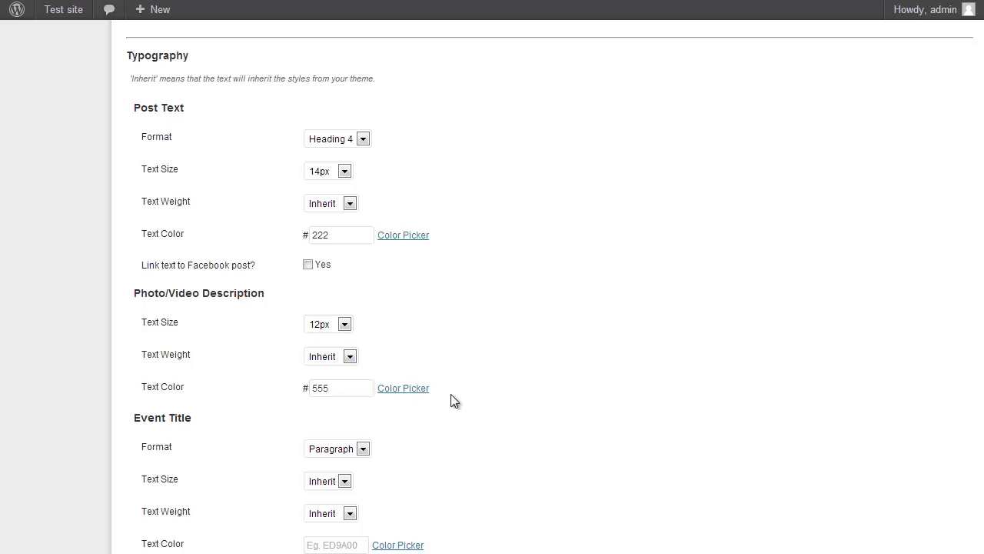
- Set the Event Title to Heading 5, 14px and text color 222, and link the title to the Facebook post
scroll(621, 229, "down", 4)
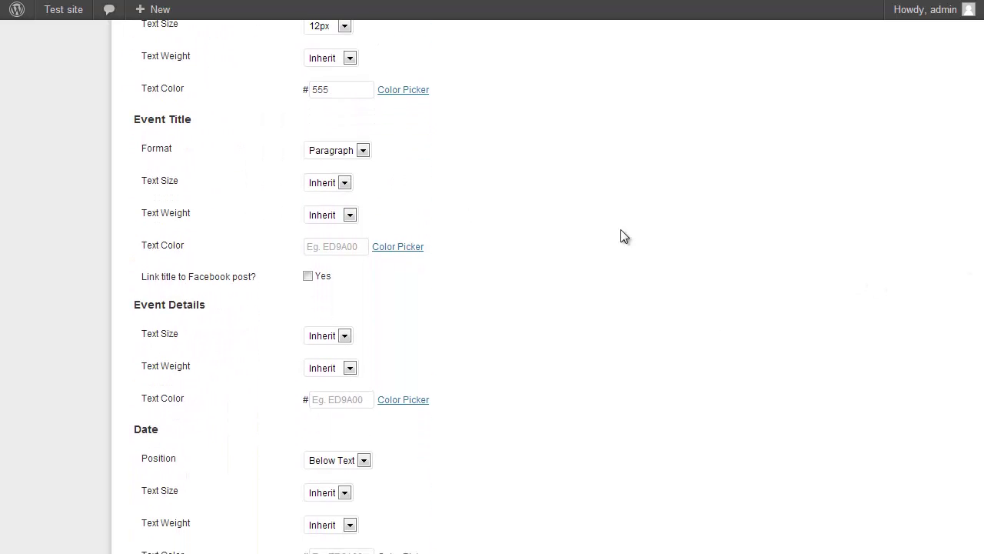
left_click(349, 156)
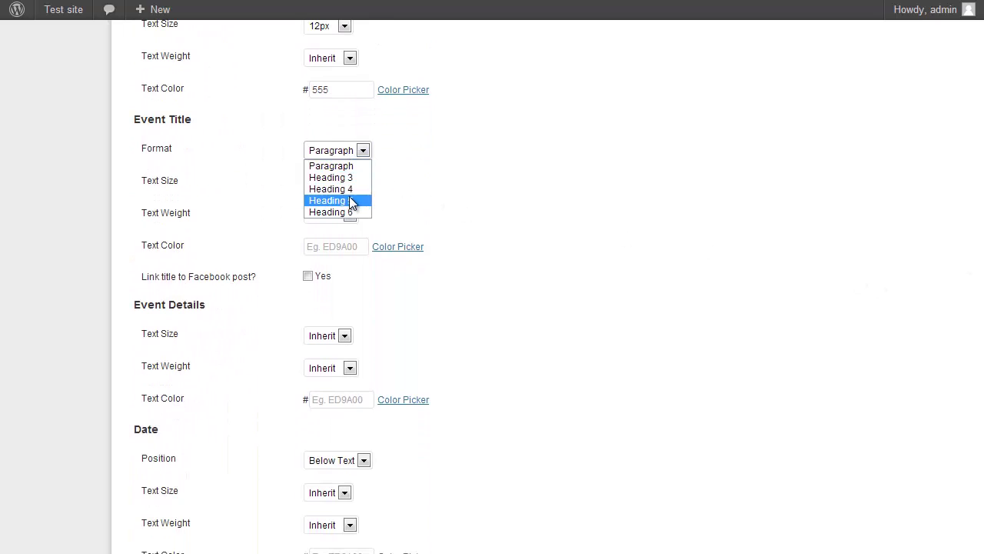
left_click(350, 198)
left_click(345, 183)
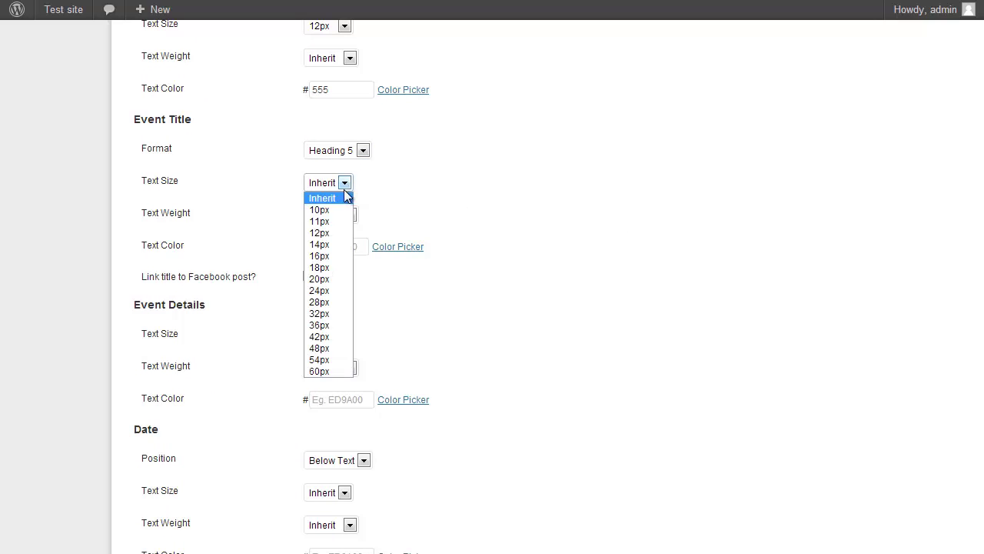
left_click(334, 245)
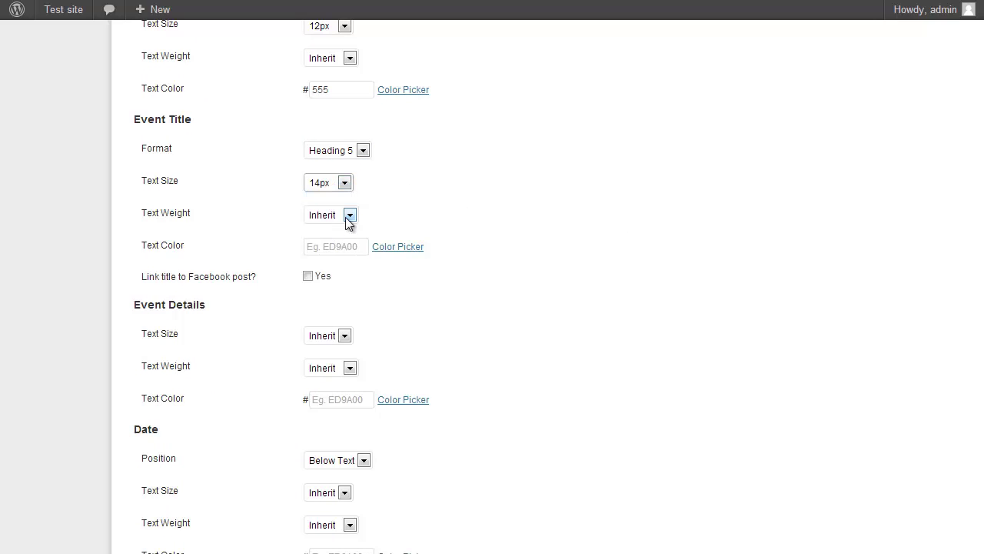
left_click(337, 246)
type("222")
left_click(308, 276)
- Set the Event Details text size to 12px and its text color to 555
scroll(492, 307, "down", 3)
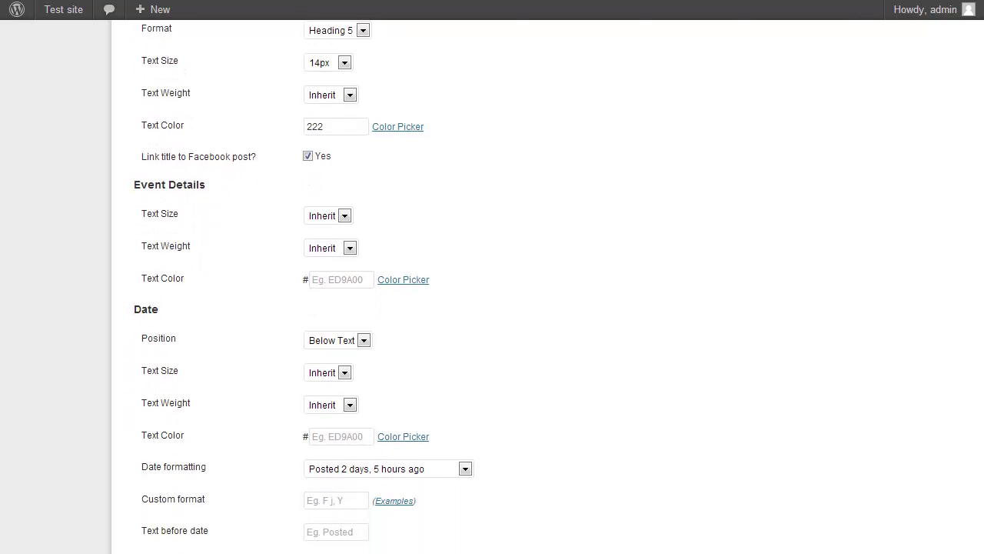
left_click(345, 217)
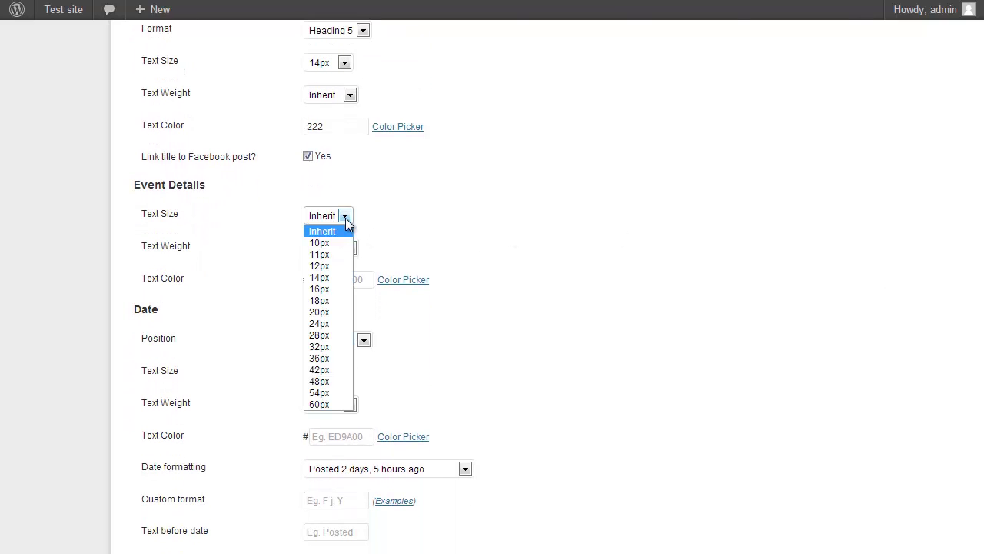
left_click(336, 266)
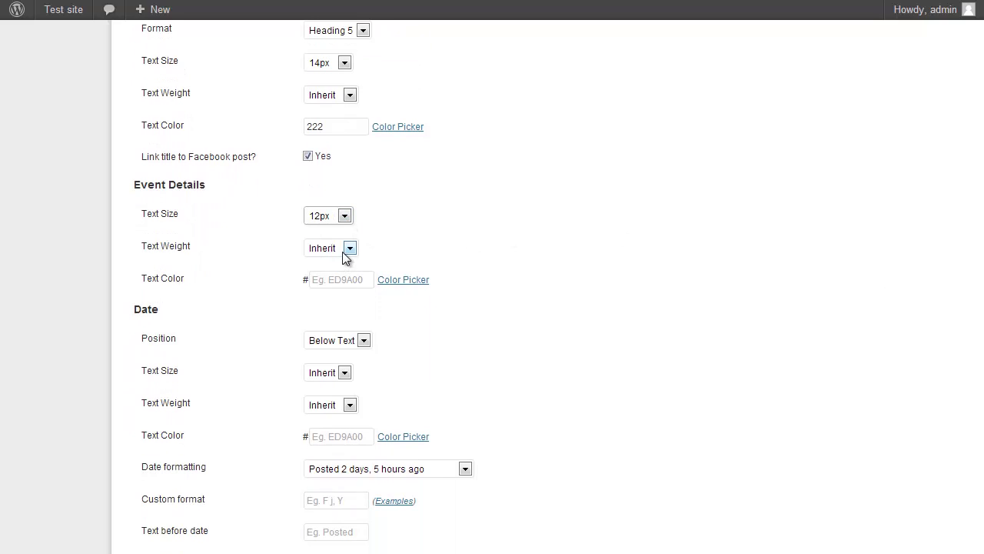
left_click(345, 279)
type("555")
left_click(599, 232)
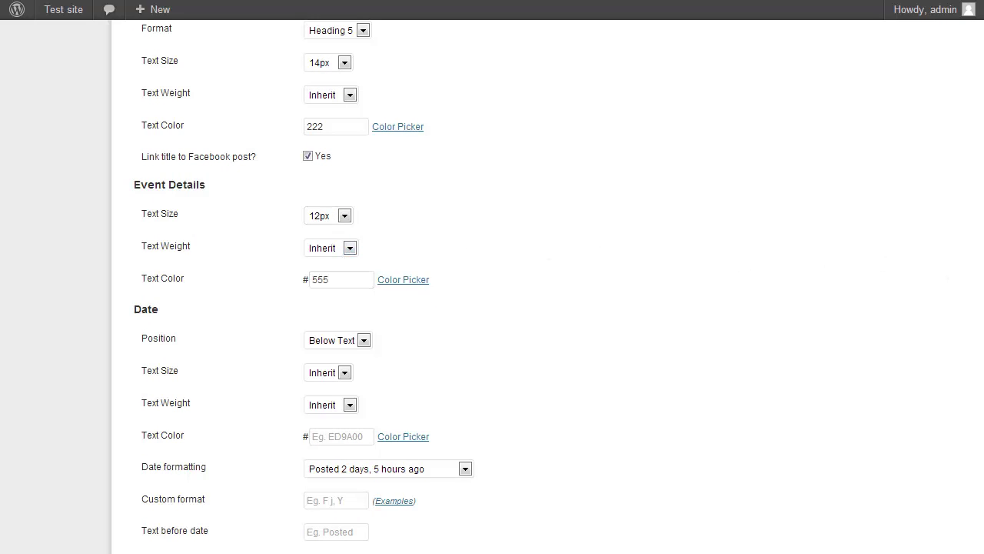
- Position the post date above the text, with 11px text size and bold weight
scroll(556, 276, "down", 2)
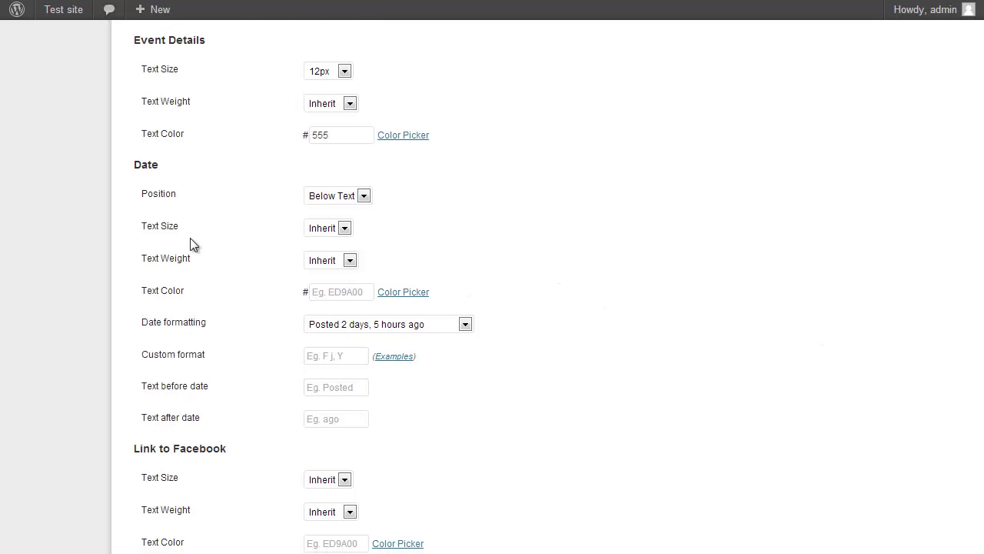
left_click(348, 201)
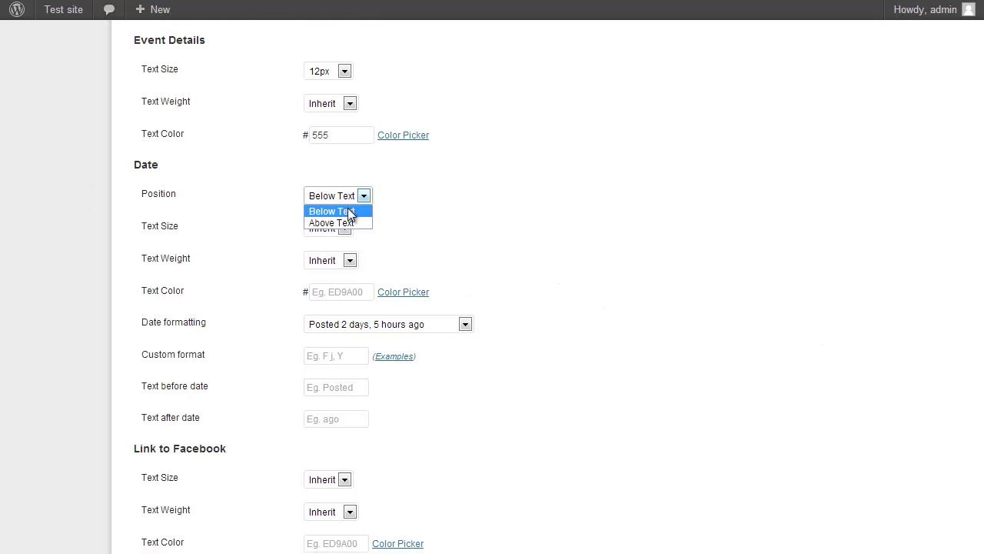
left_click(350, 222)
left_click(345, 228)
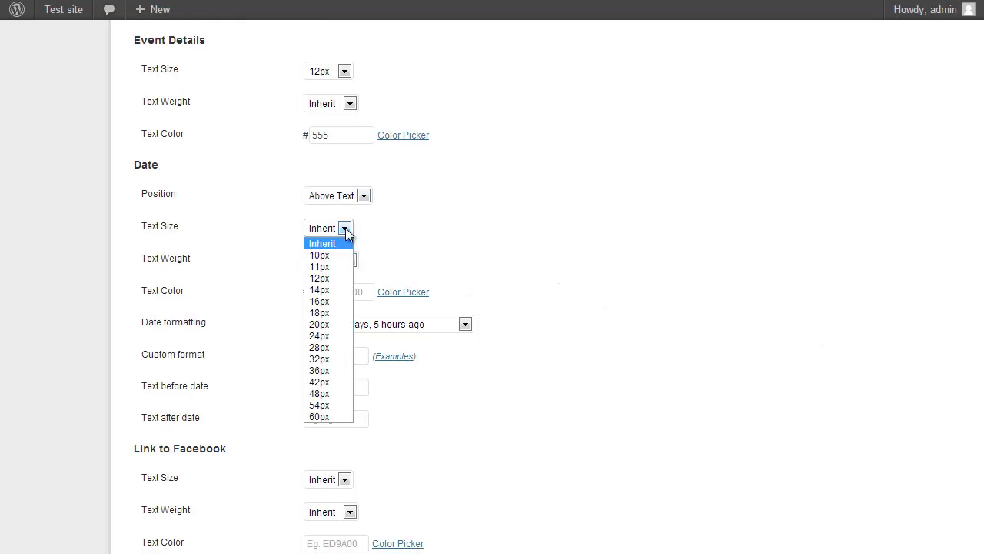
left_click(344, 267)
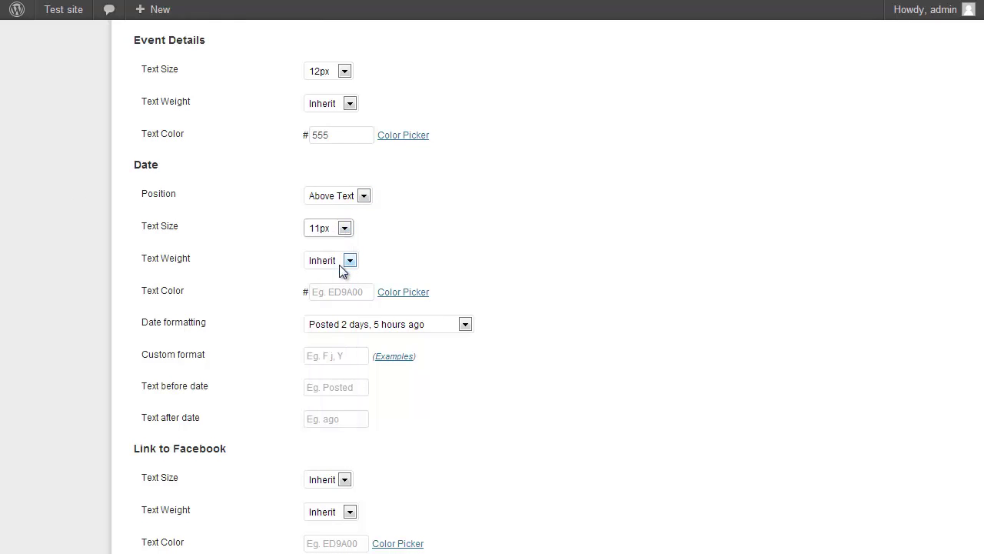
left_click(343, 267)
left_click(336, 299)
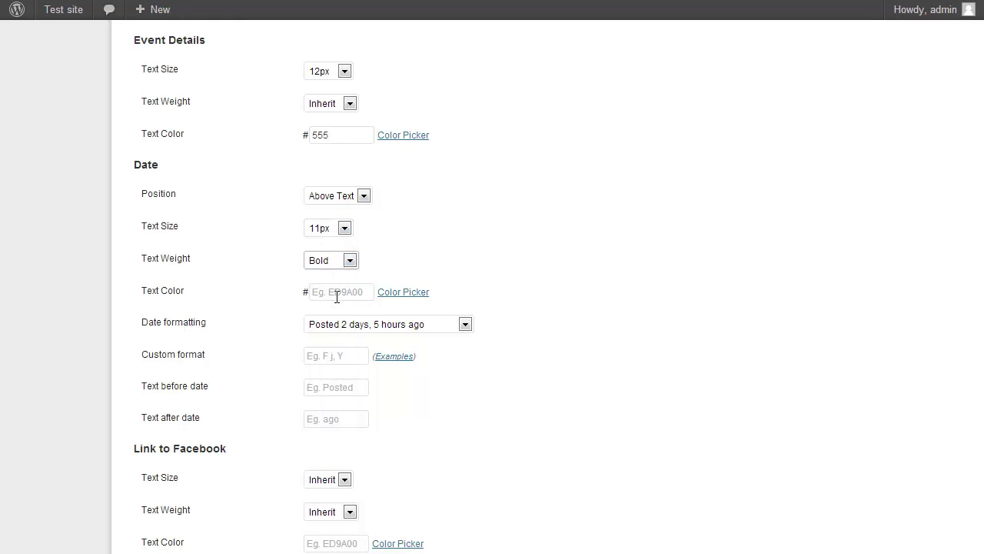
- Set the post date's text color to fff, its format to "July 25th, 5:30 pm" and the text before it to "Posted on"
left_click(340, 291)
type("fff")
left_click(429, 273)
left_click(412, 329)
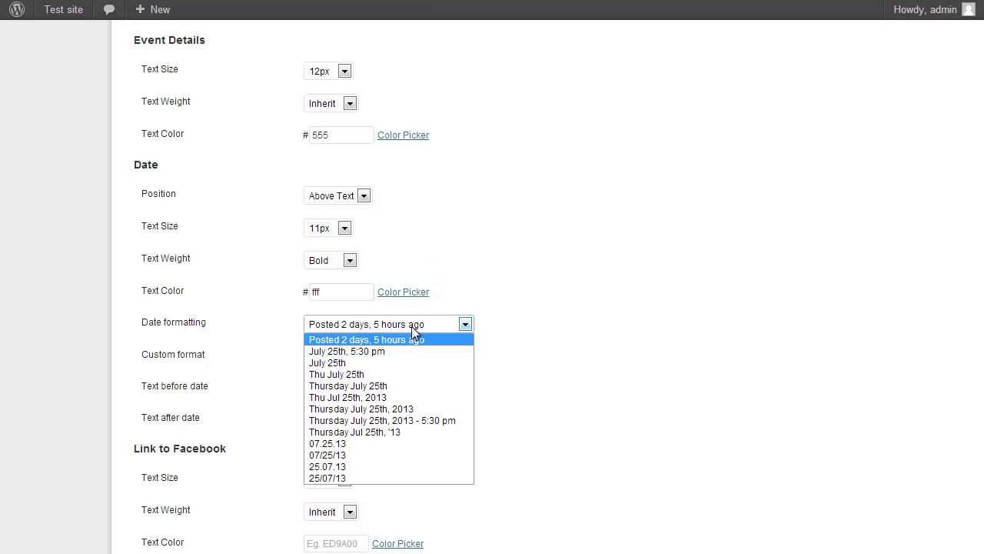
left_click(368, 350)
left_click(345, 387)
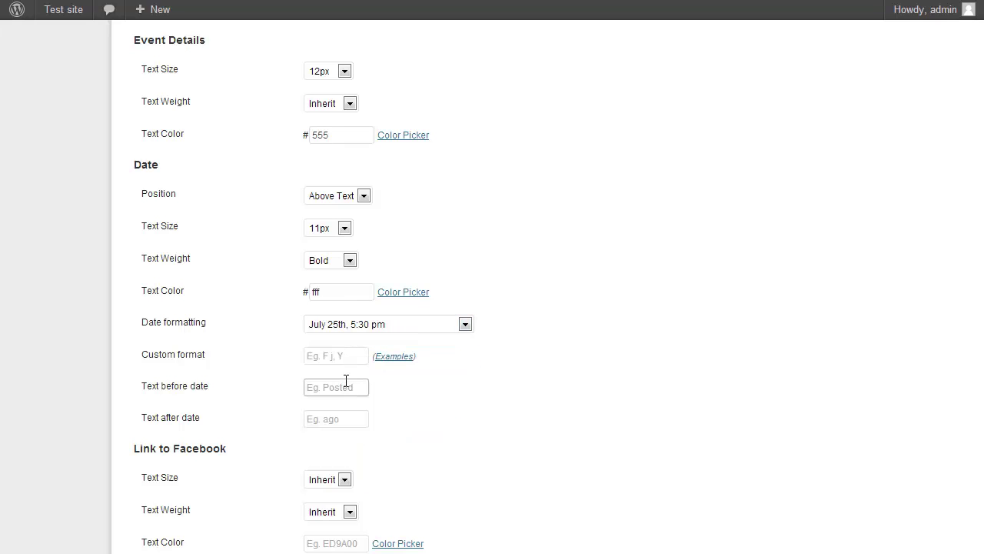
type("Posted on")
left_click(539, 364)
- Set the Link to Facebook text to 12px, bold weight and color fff
scroll(492, 308, "down", 3)
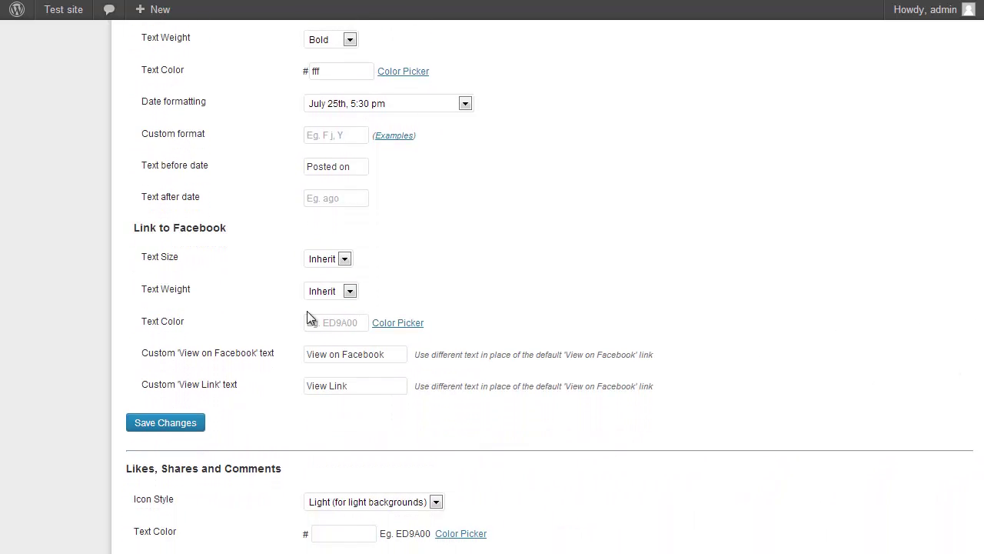
left_click(342, 260)
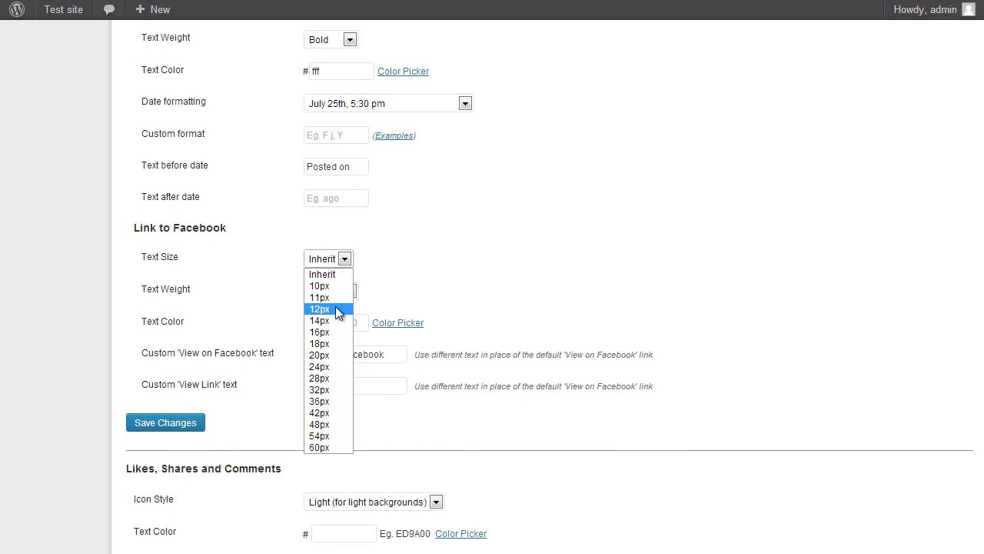
left_click(335, 309)
left_click(343, 289)
left_click(339, 329)
left_click(339, 322)
type("fff")
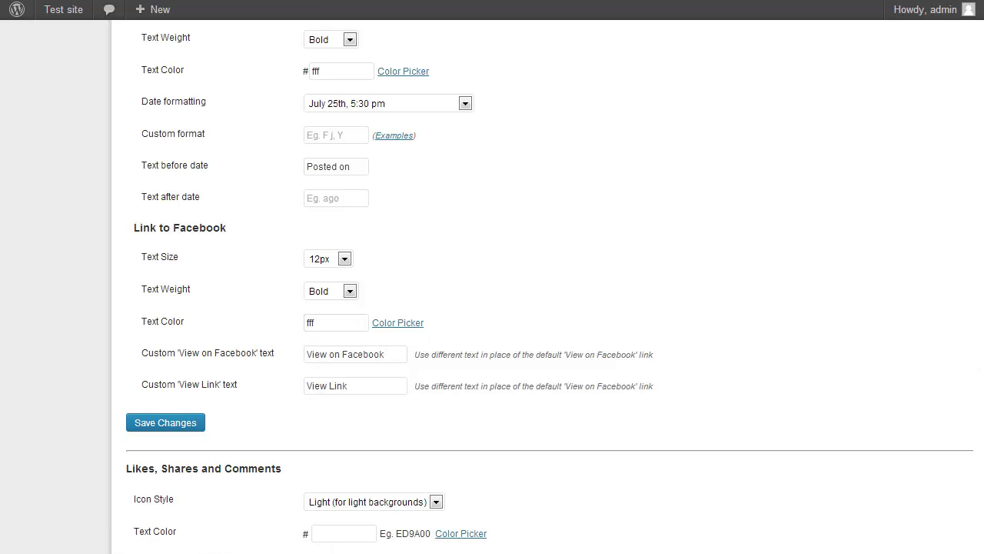
- Choose the Light (for light backgrounds) icon style for Likes, Shares and Comments
scroll(982, 401, "down", 4)
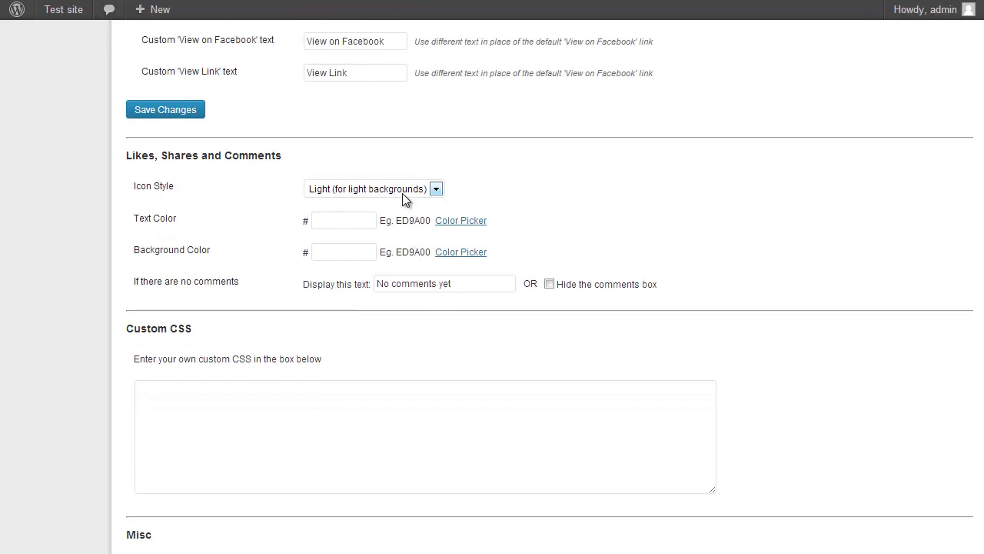
left_click(402, 193)
left_click(407, 204)
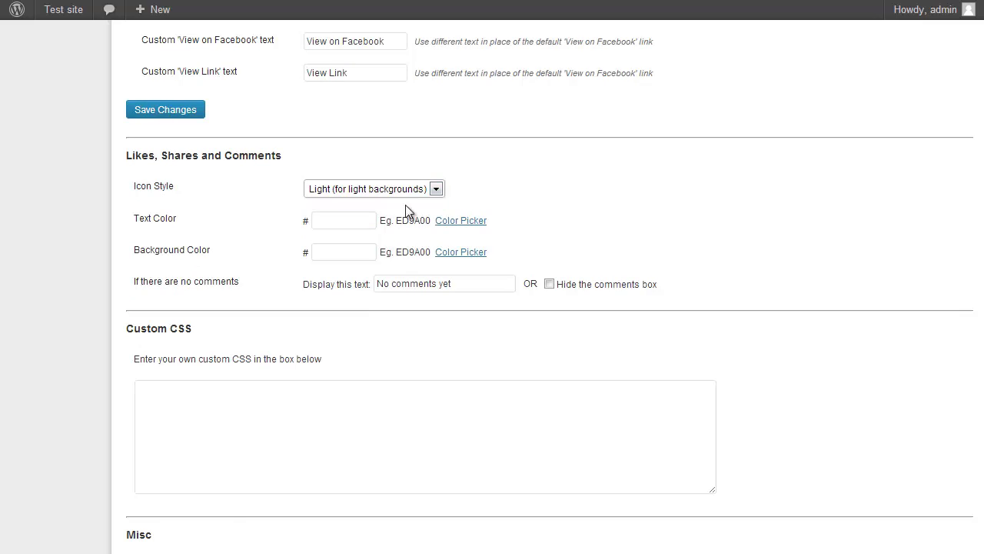
left_click(349, 220)
- Add a custom CSS rule for #cff with border: 1px solid #bbb; and border-radius: 10px;
scroll(550, 284, "down", 3)
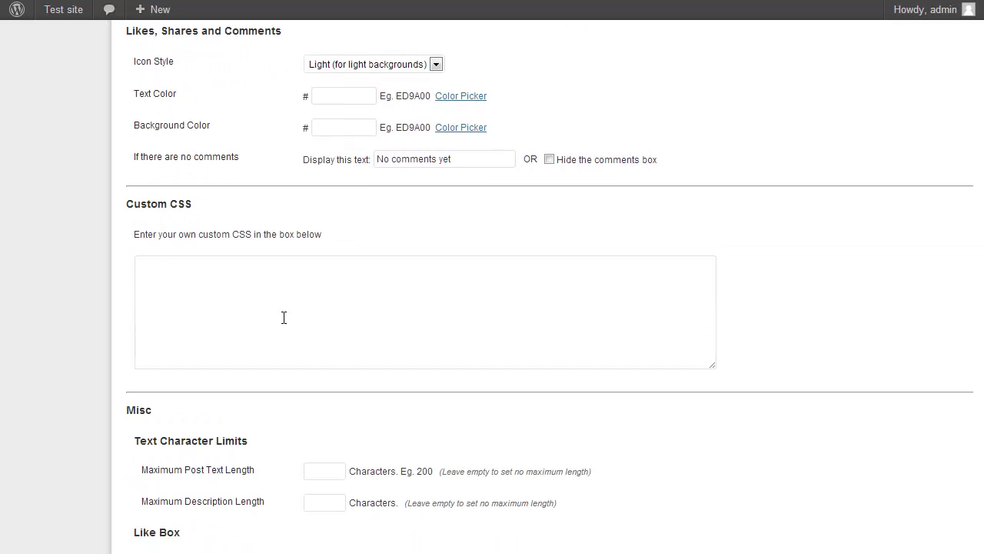
left_click(501, 261)
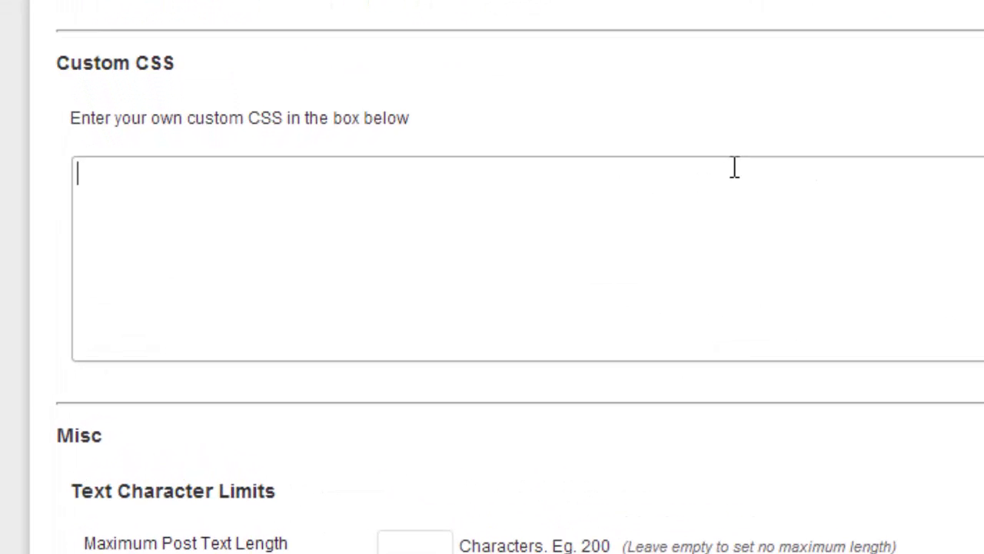
type("#cff{")
key("Return")
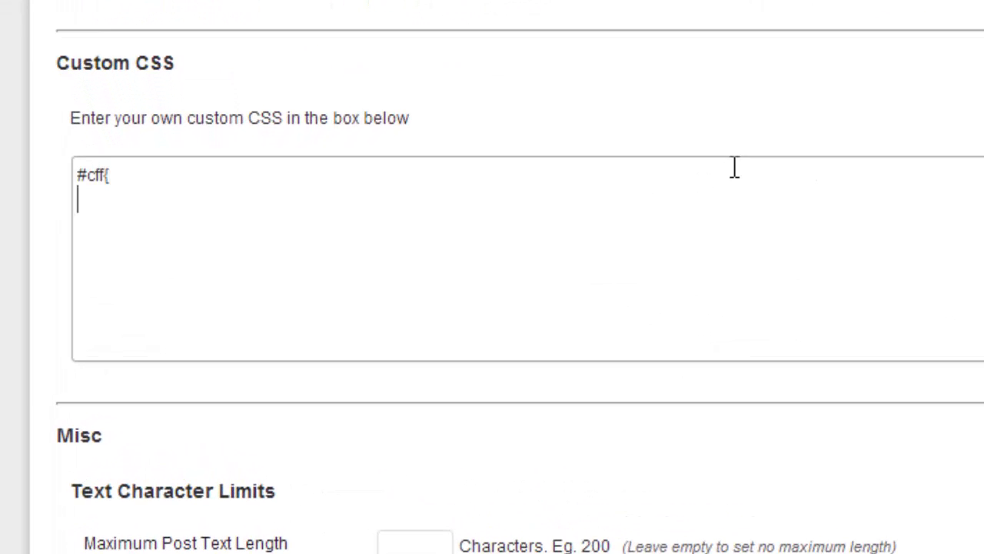
type("border")
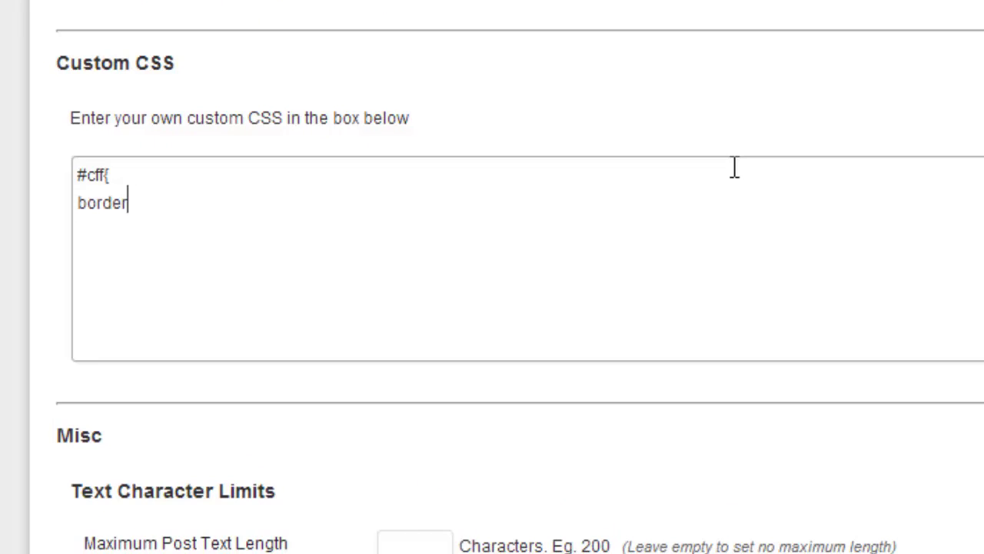
type(": 1px sol")
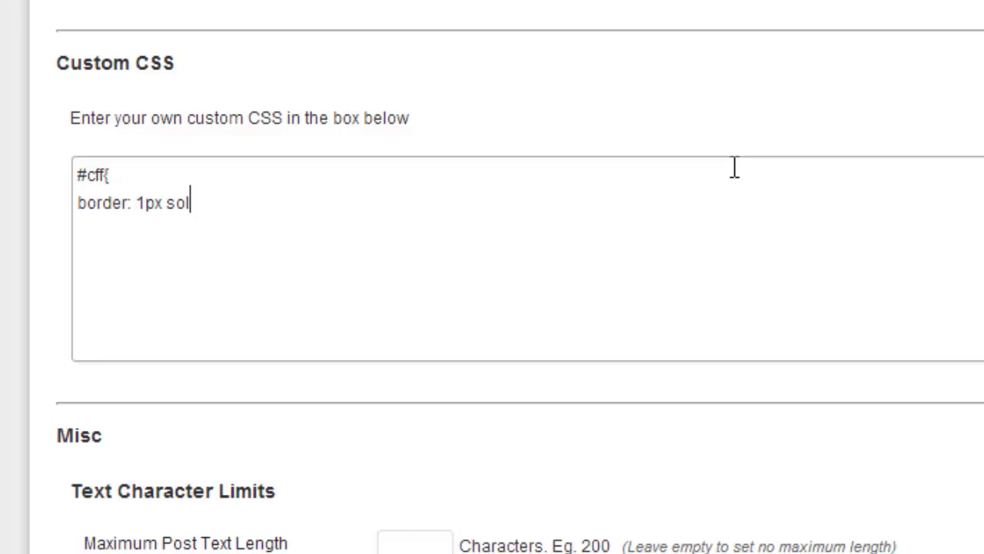
type("id #bbb;")
key("Return")
type("border-r")
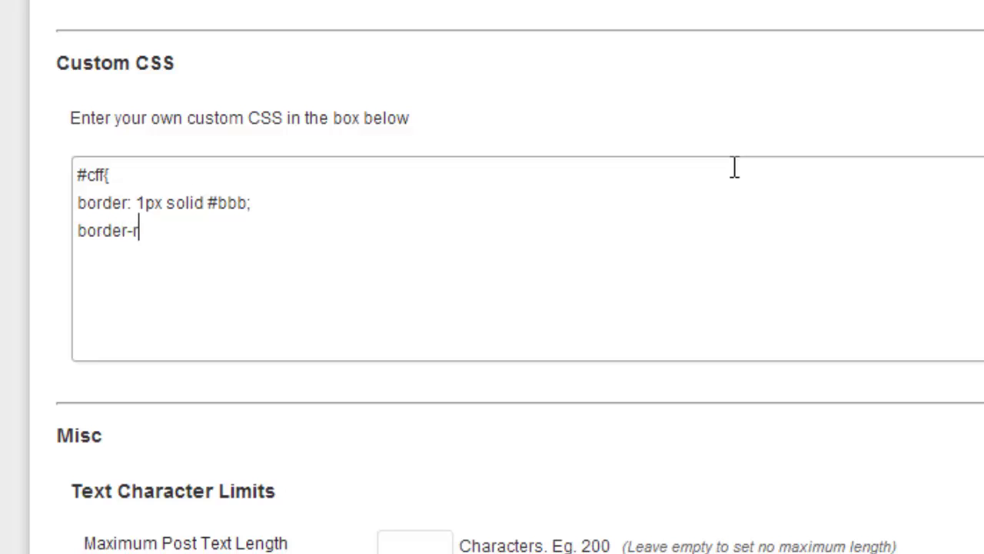
type("adius: 10px")
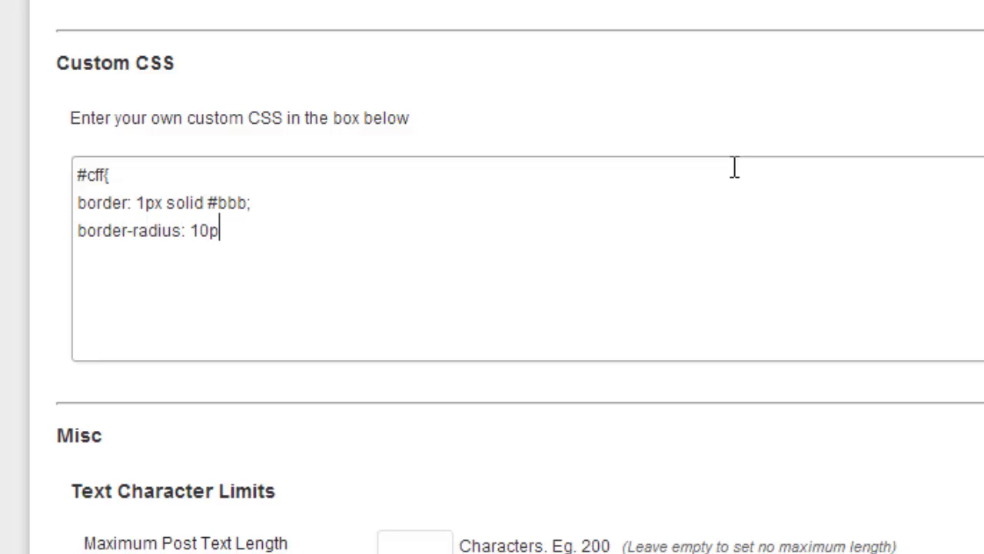
type(";")
key("Return")
type("}")
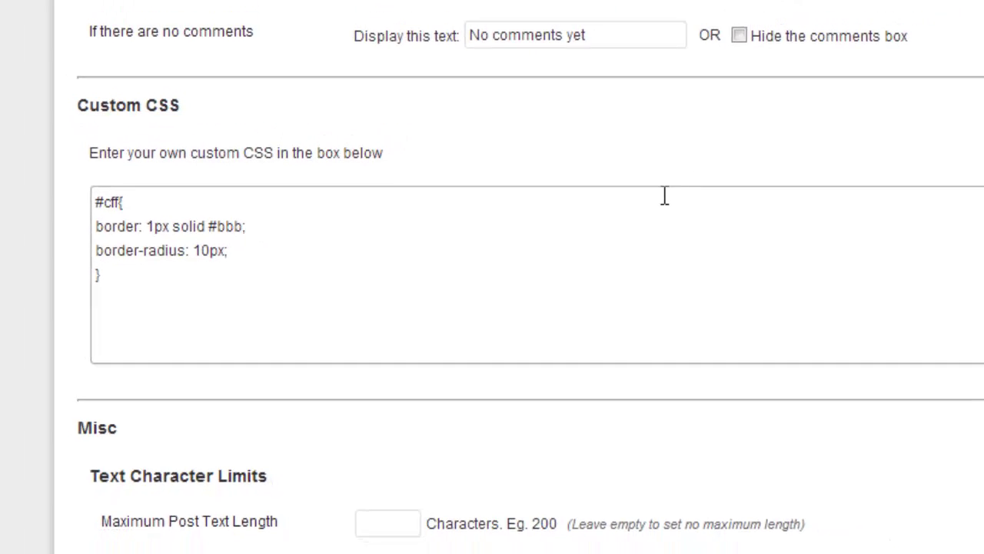
- Limit the maximum post text length to 200 characters and the maximum description length to 100 characters
scroll(738, 262, "down", 1)
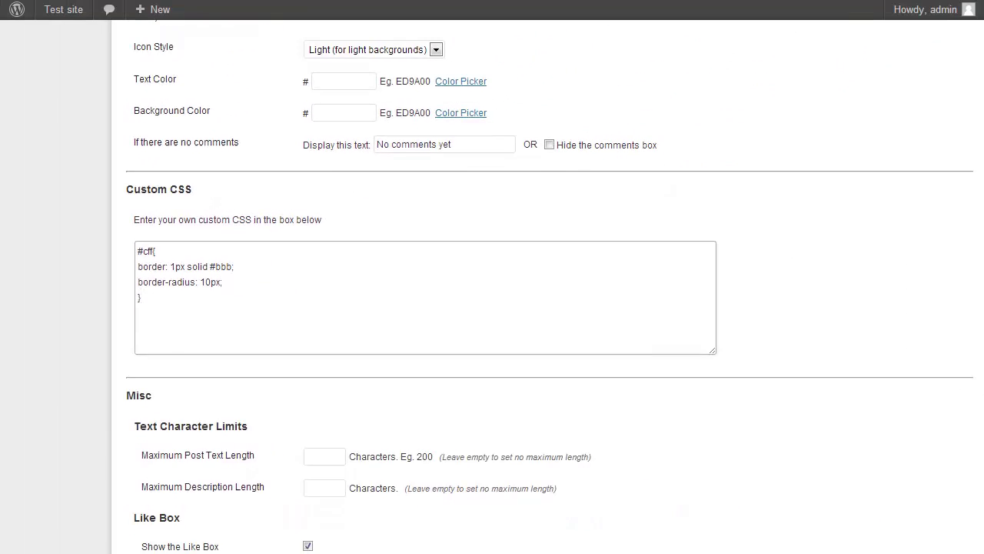
scroll(579, 357, "down", 4)
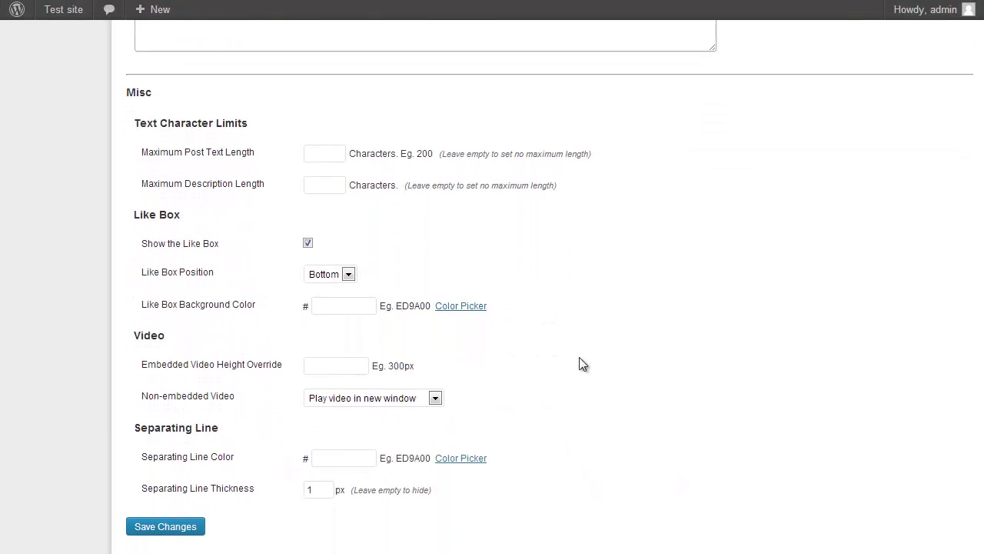
left_click(321, 154)
type("200")
left_click(325, 189)
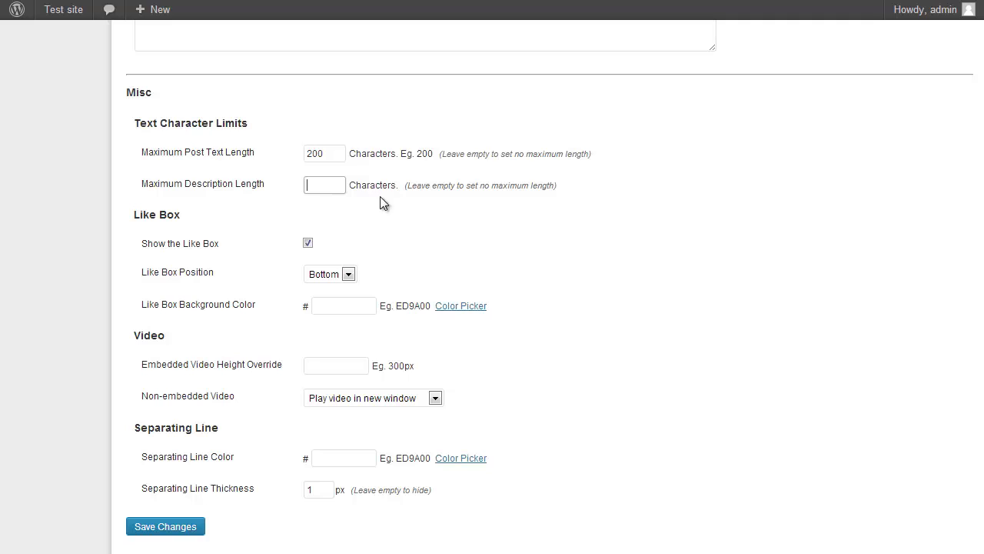
type("100")
left_click(428, 203)
- Set the Like Box background color to ddd
left_click(344, 306)
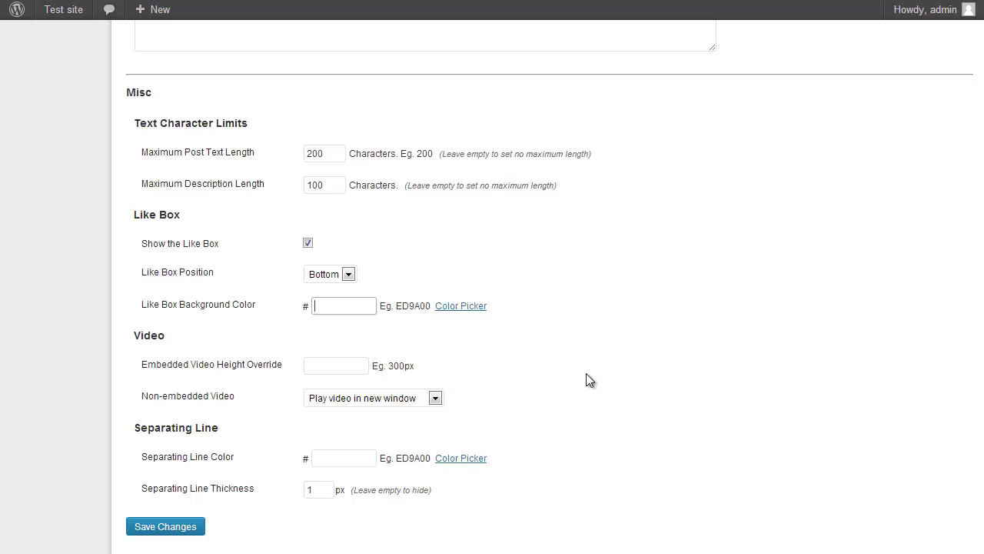
type("dd")
key("Escape")
- Set the separating line color to ddd and its thickness to 3 px, and save the layout and style changes
scroll(905, 431, "down", 1)
left_click(343, 409)
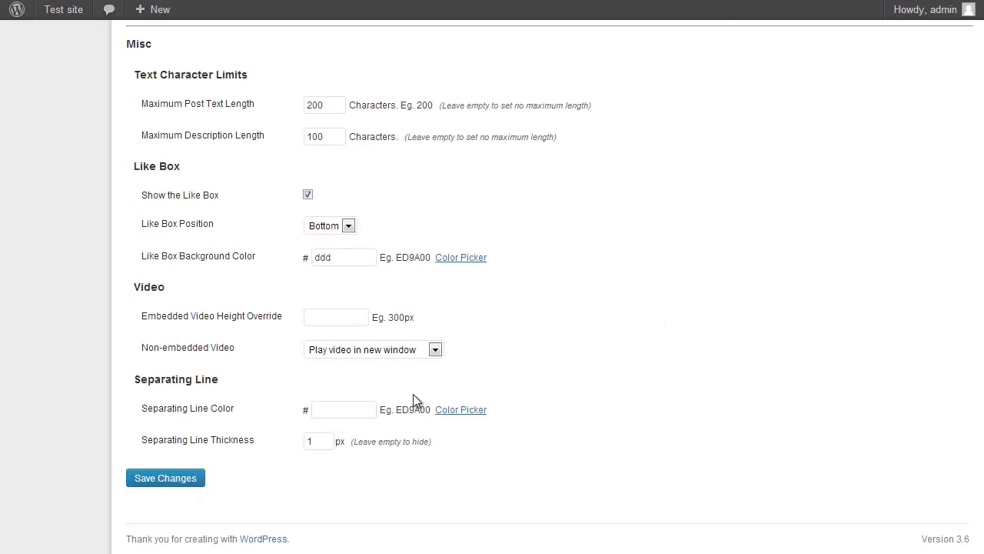
left_click(351, 408)
type("ddd")
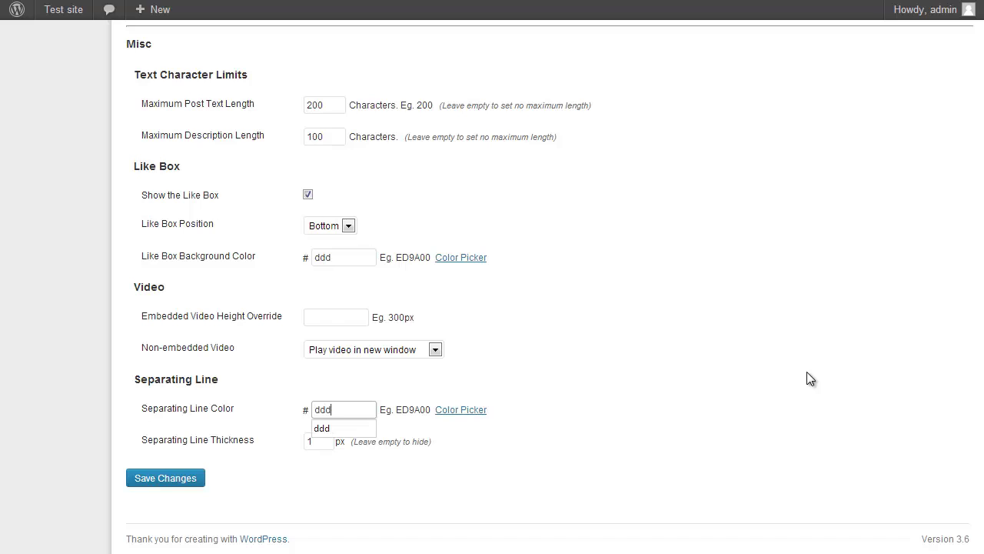
key("Tab")
type("3")
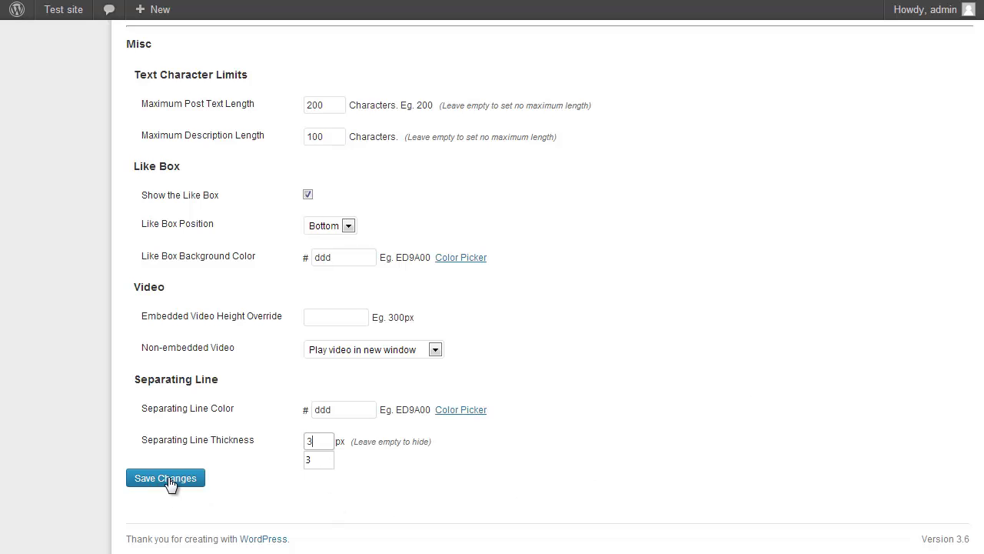
left_click(169, 479)
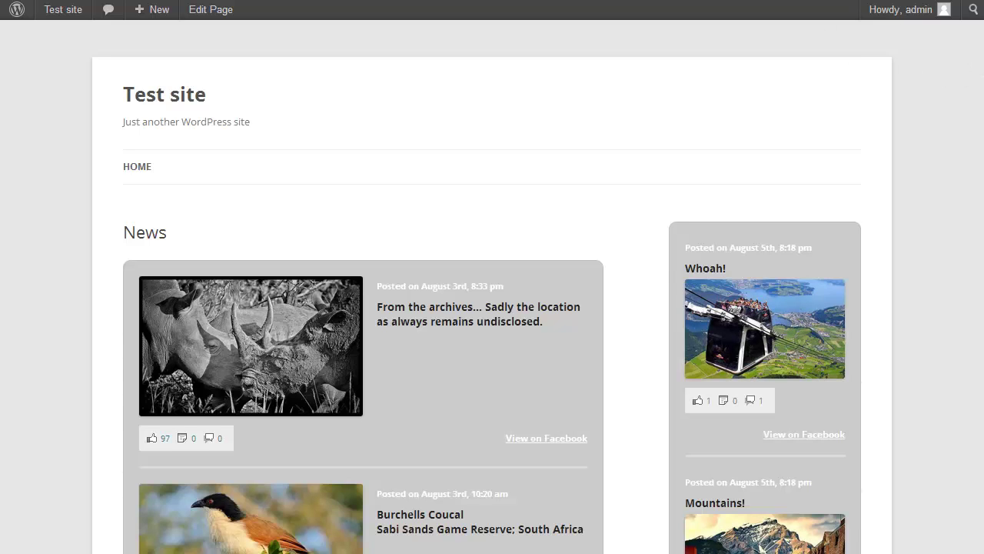
- Examine the restyled feeds and Like Boxes on the News page, expanding and collapsing the comments of the "Flying Leap" post
scroll(976, 69, "down", 3)
scroll(492, 286, "down", 8)
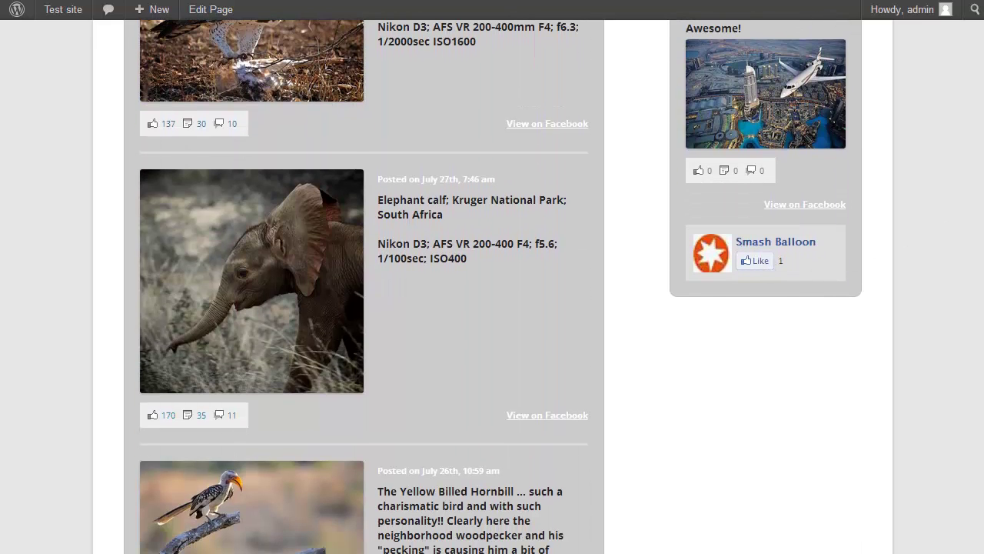
scroll(931, 235, "down", 13)
scroll(981, 419, "down", 3)
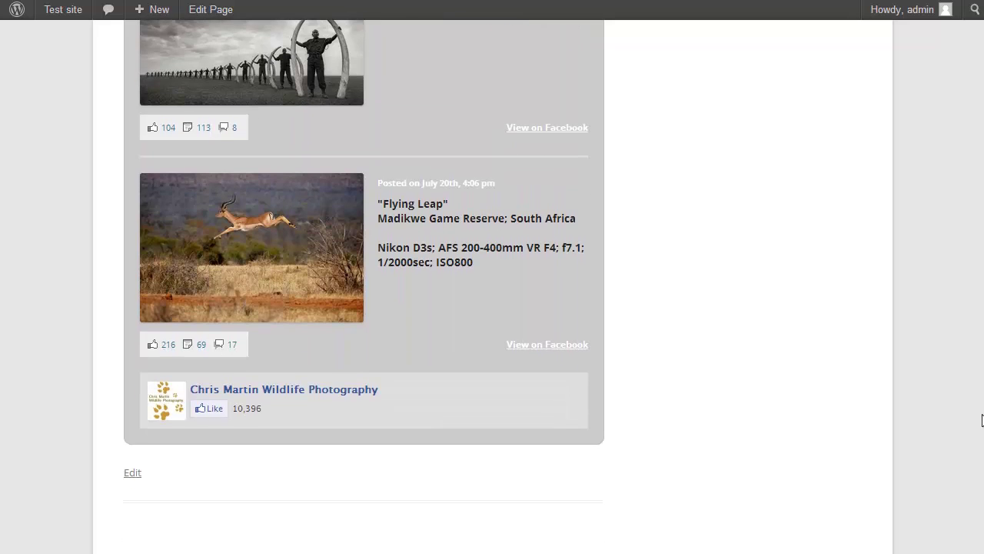
left_click(227, 347)
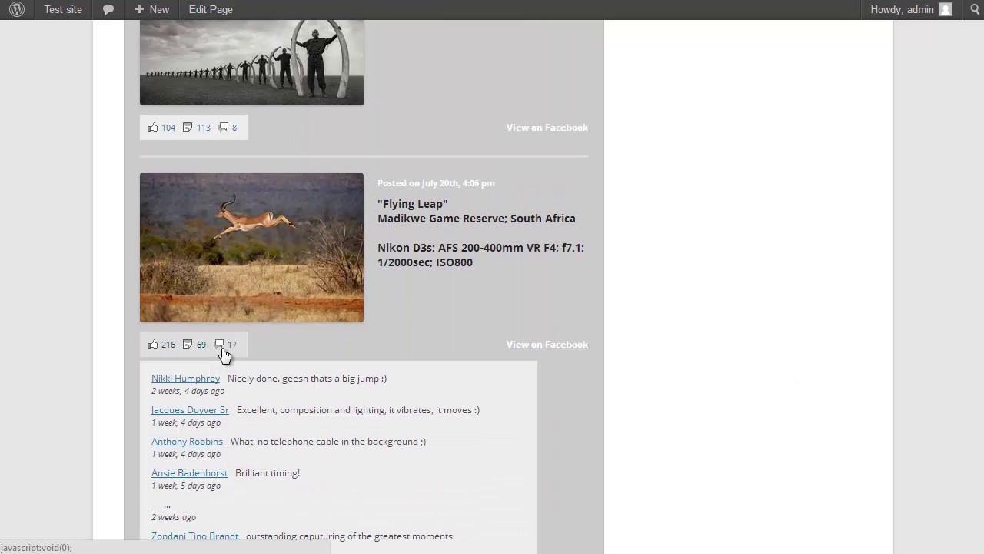
left_click(240, 347)
scroll(981, 443, "up", 15)
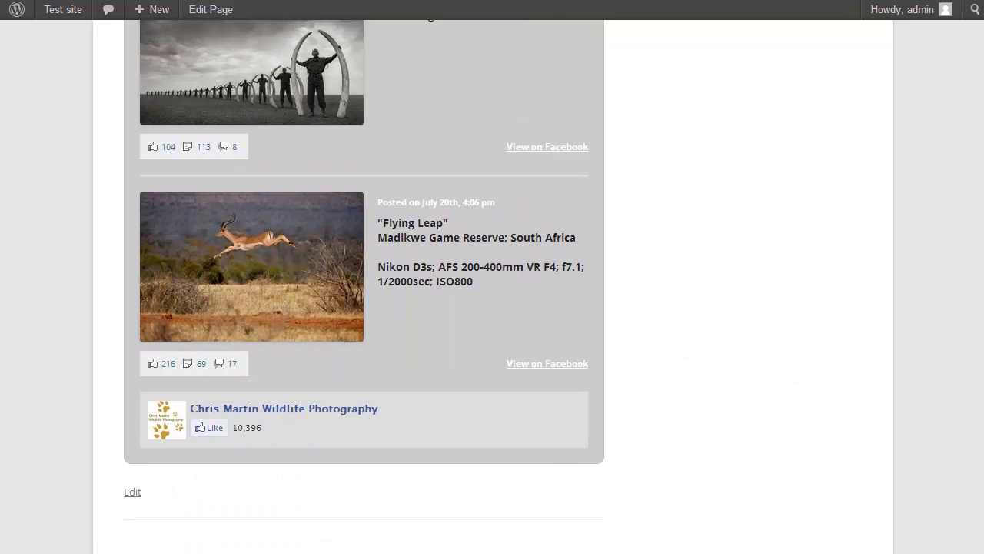
scroll(493, 289, "up", 6)
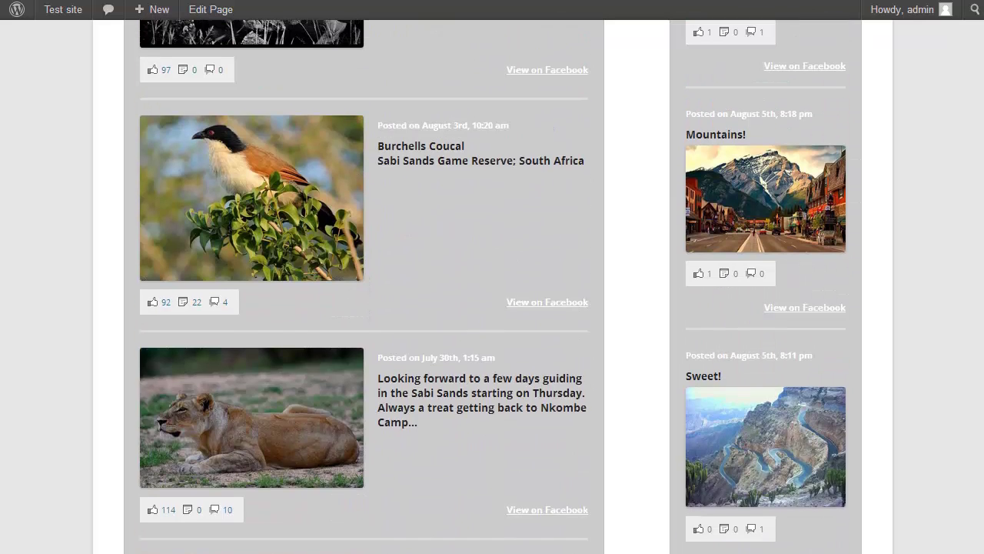
scroll(493, 289, "up", 2)
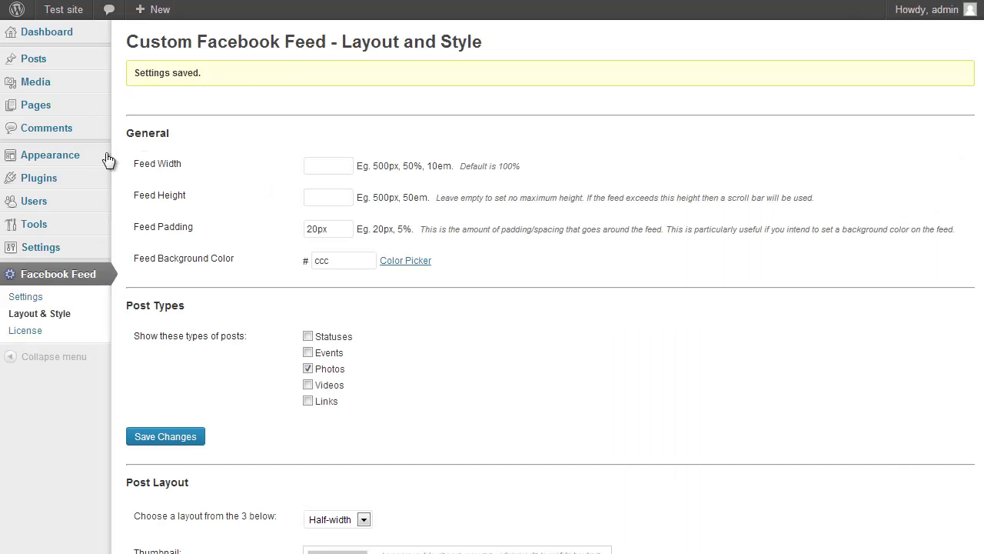
- Add bgcolor=ddd, padding=10 and height=600px to the shortcode in the Main Sidebar's Text widget, save it, and check the sidebar feed
mouse_move(85, 158)
left_click(142, 188)
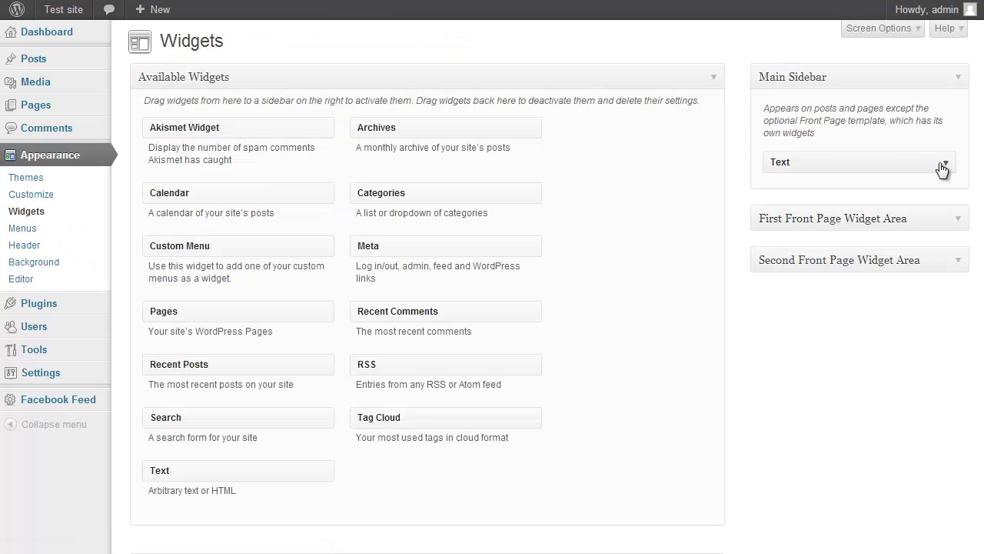
left_click(944, 163)
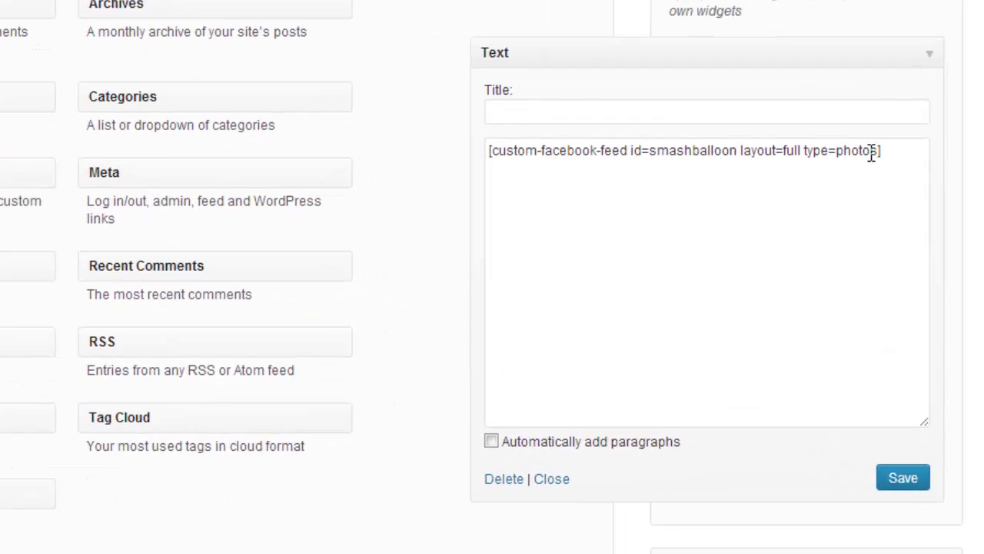
left_click(875, 145)
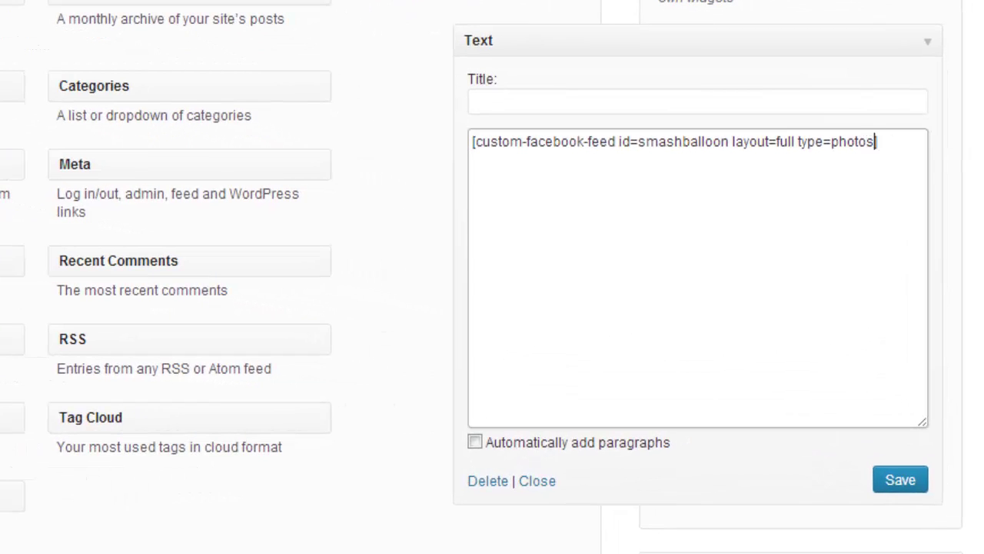
left_click(875, 145)
type("bgcolor=ddd padding")
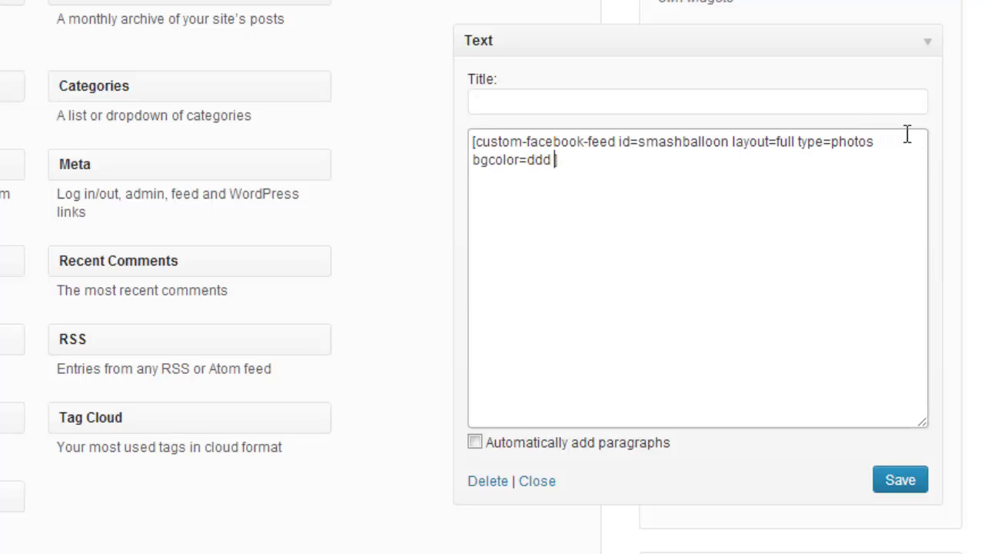
type("=")
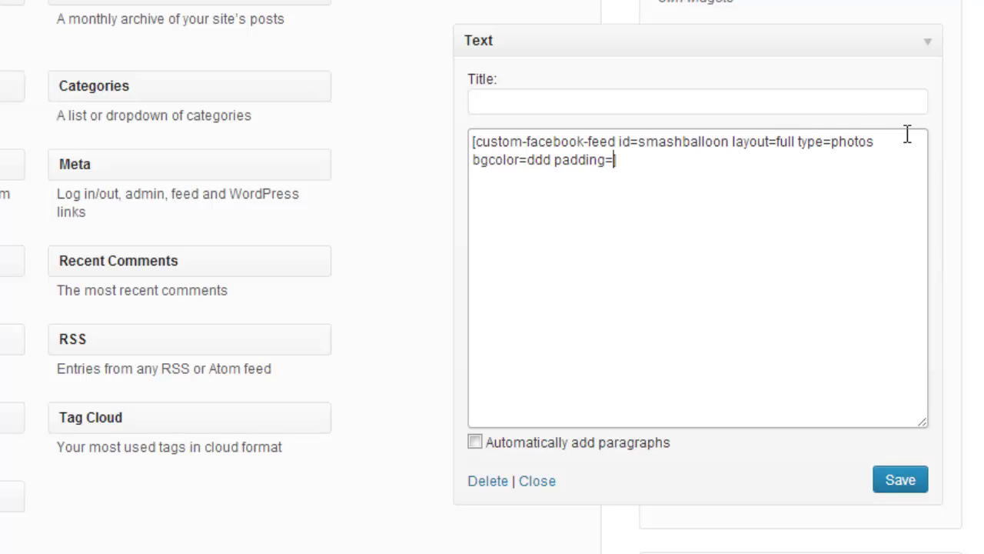
type("10 height")
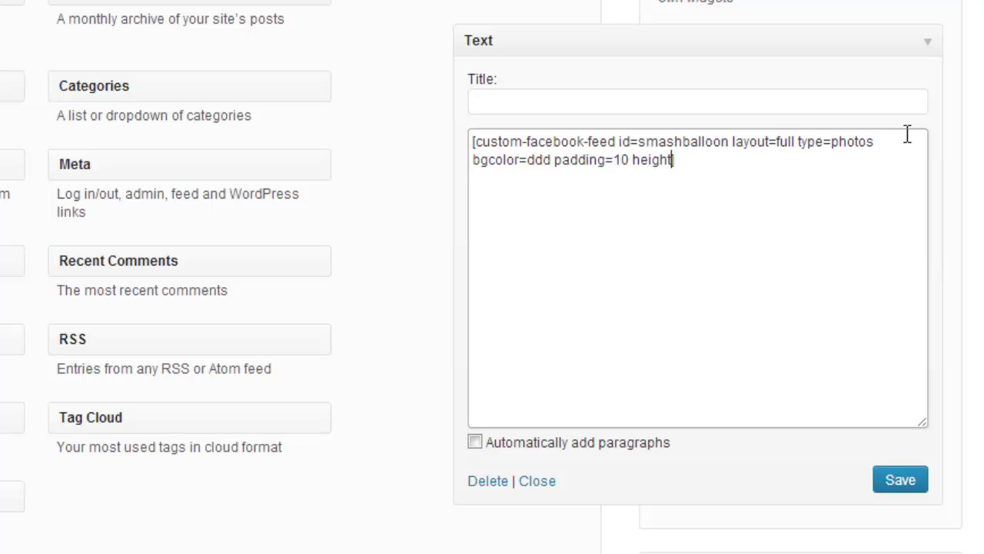
type("=600px")
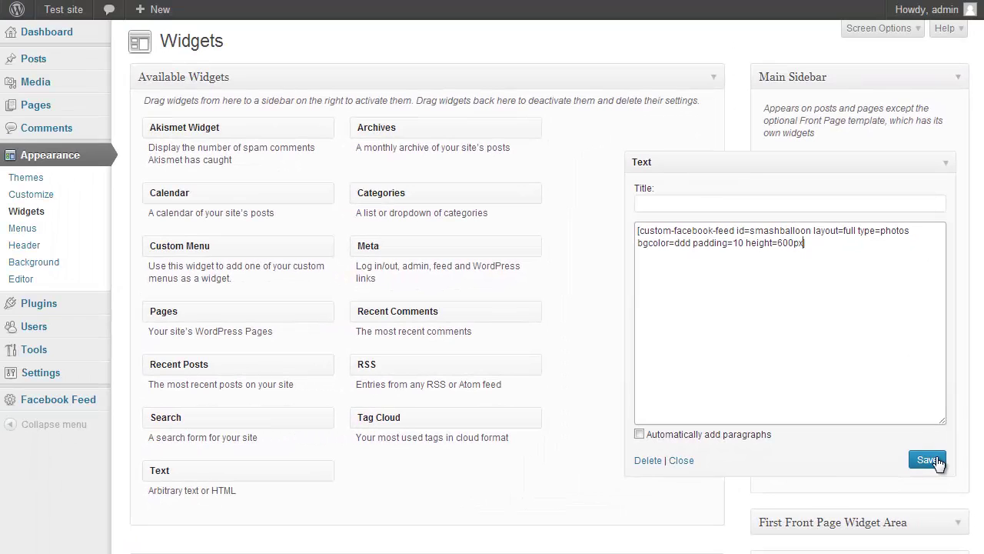
left_click(927, 460)
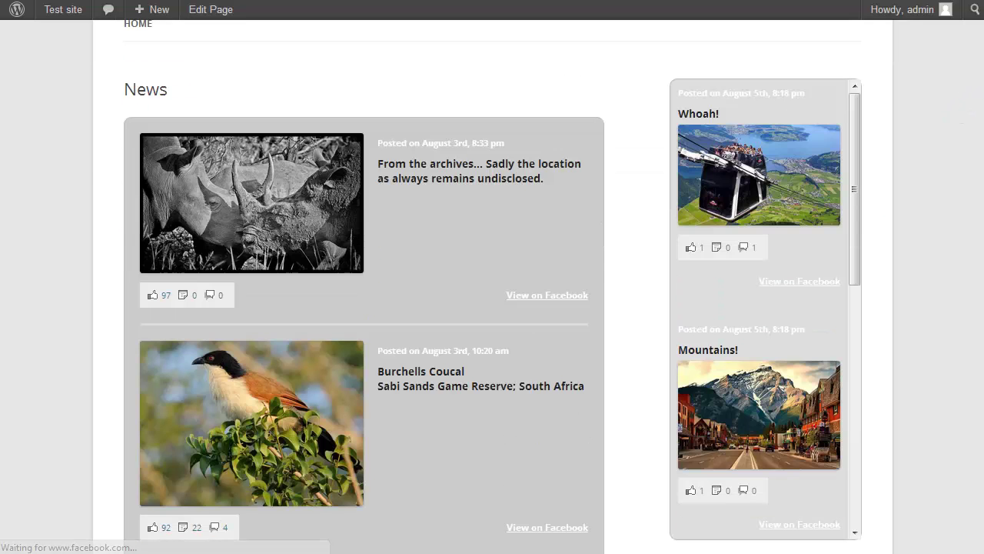
left_click_drag(854, 154, 859, 122)
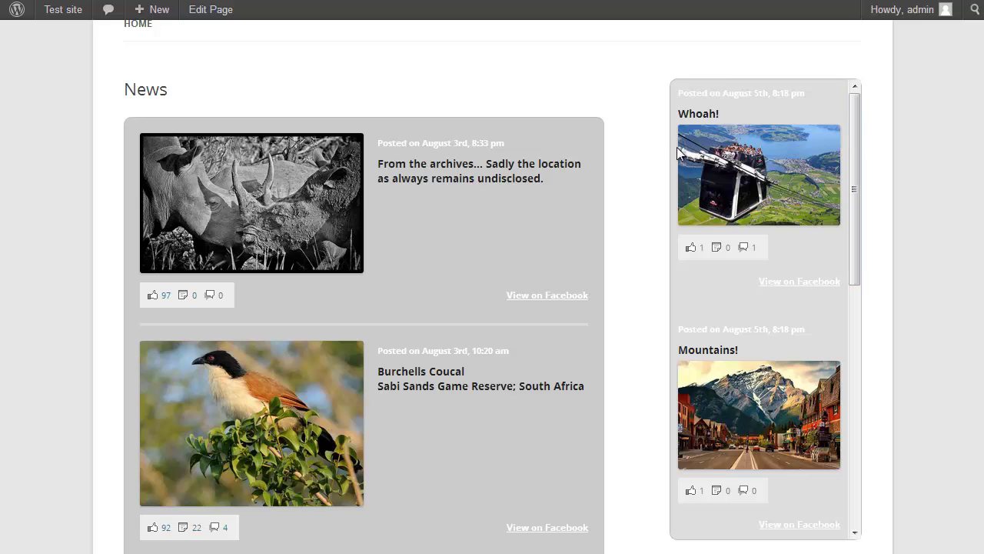
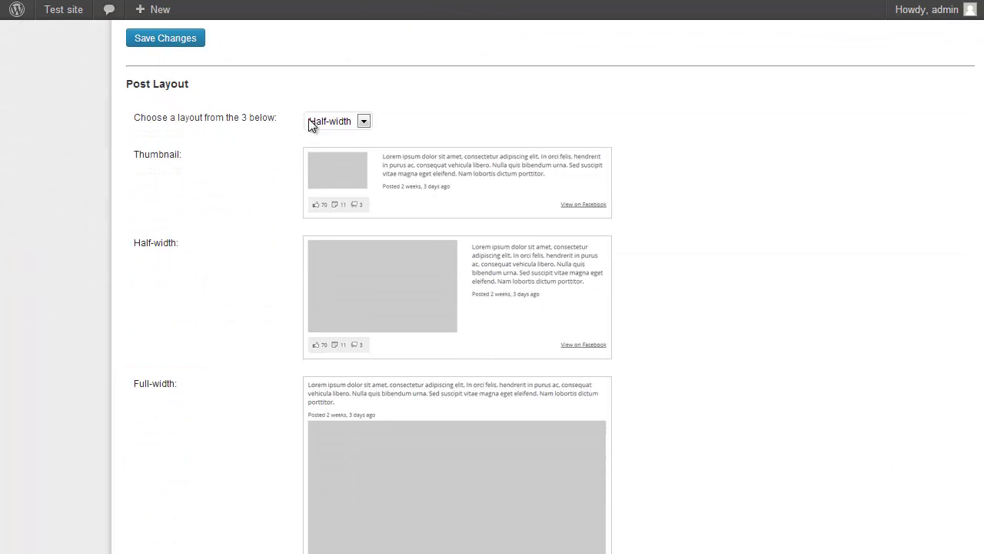
- Choose the Full-width post layout and exclude every post element except Photos/videos
left_click(316, 123)
left_click(334, 159)
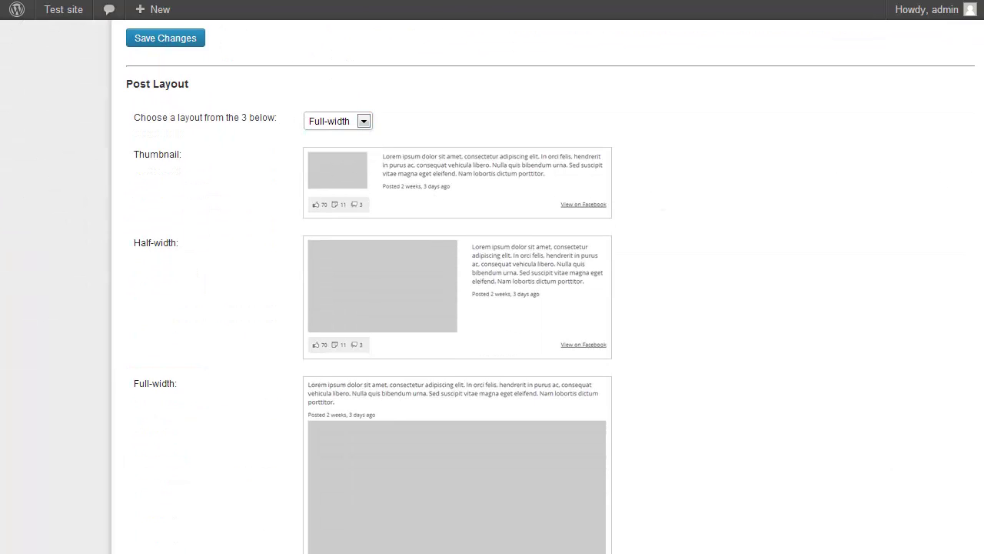
scroll(968, 179, "down", 6)
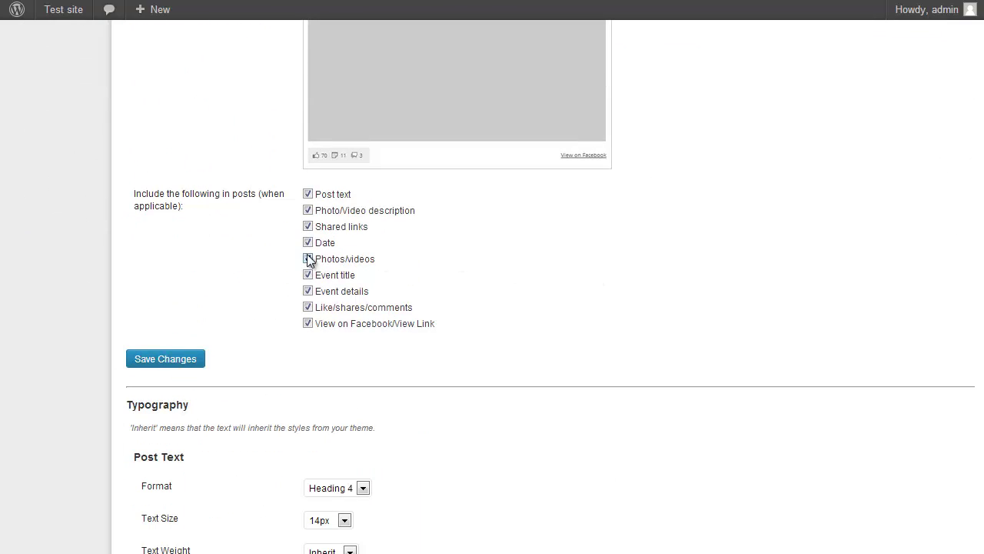
left_click(307, 242)
left_click(308, 226)
left_click(308, 210)
left_click(307, 194)
left_click(308, 291)
left_click(307, 323)
- Delete all of the custom CSS for the feed
scroll(969, 249, "down", 15)
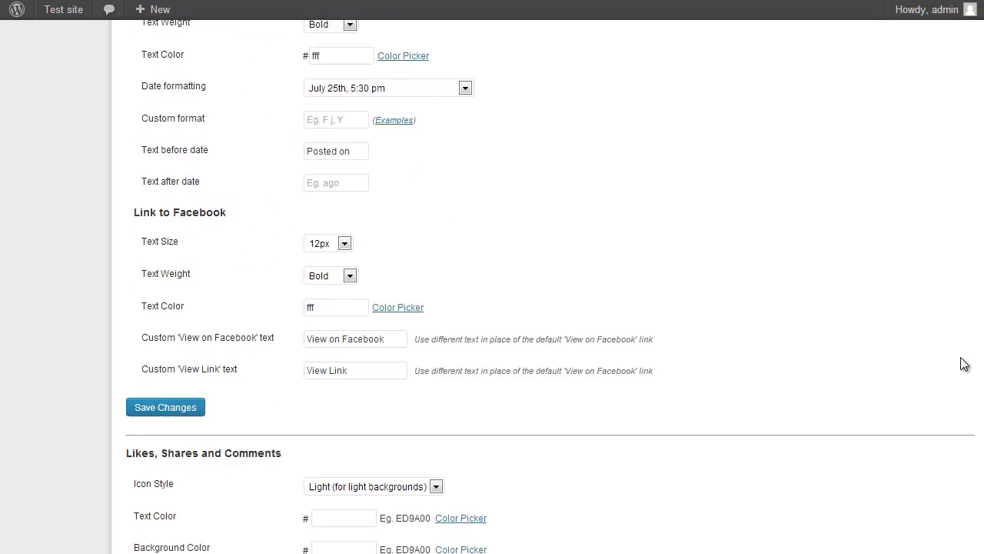
scroll(961, 400, "down", 5)
left_click(229, 365)
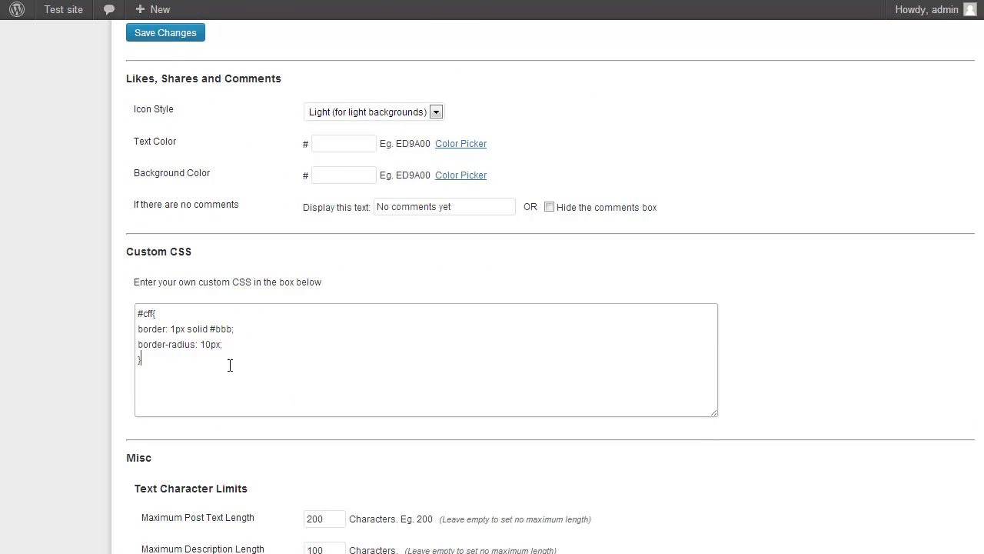
key("ctrl+a")
key("BackSpace")
- Clear the Like Box background color and the separating line thickness, and save the layout and style changes
scroll(551, 289, "down", 5)
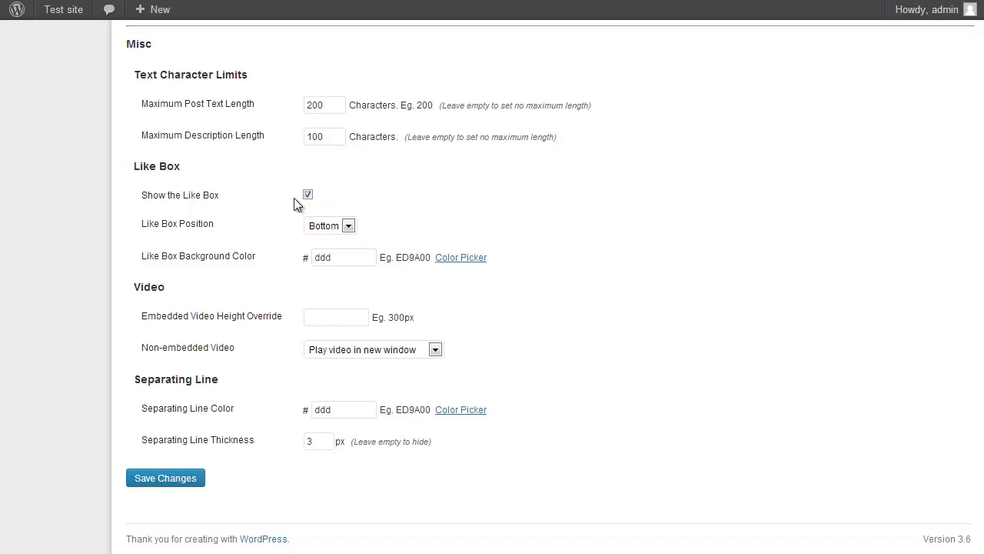
double_click(356, 257)
key("BackSpace")
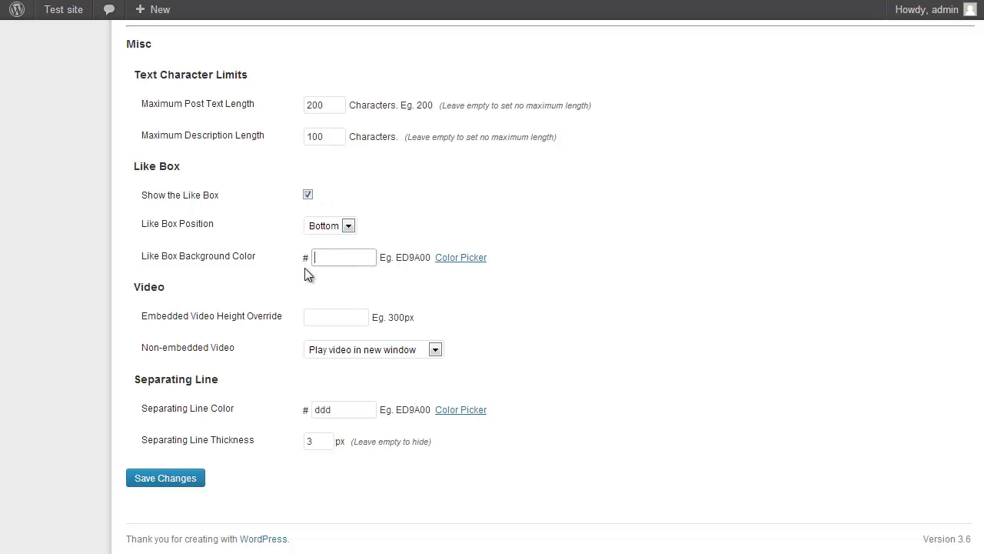
double_click(319, 441)
key("BackSpace")
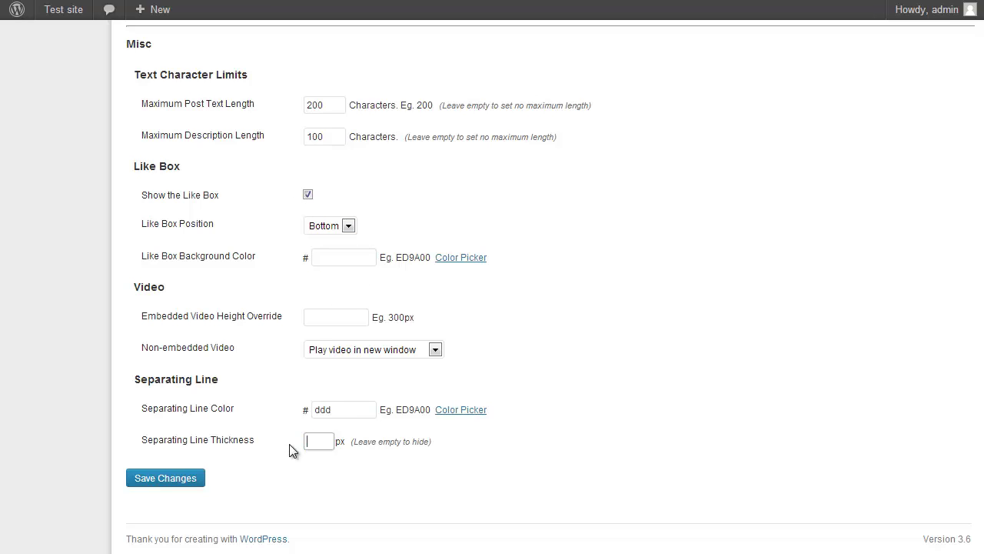
left_click(170, 478)
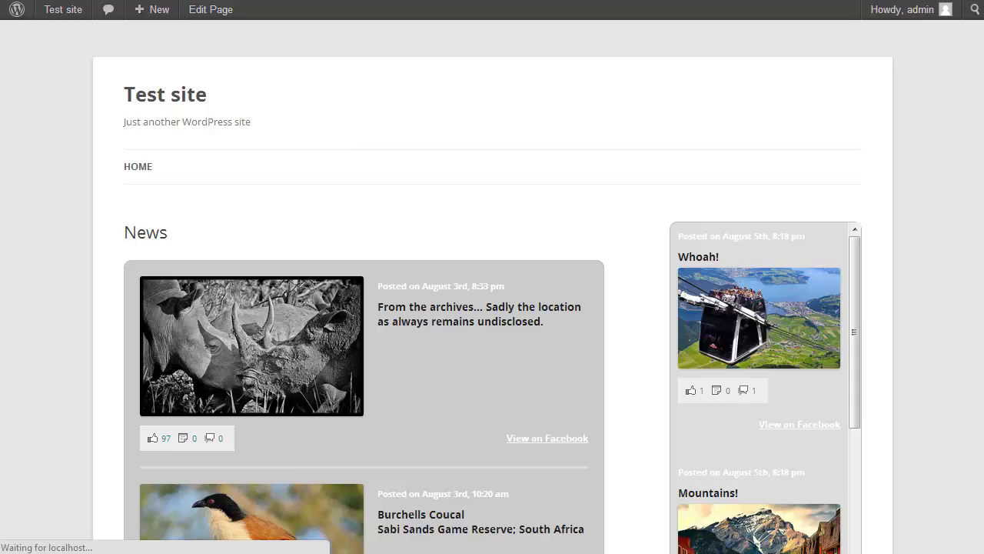
- Examine the full-width photo feed along the whole length of the News page
scroll(492, 308, "down", 5)
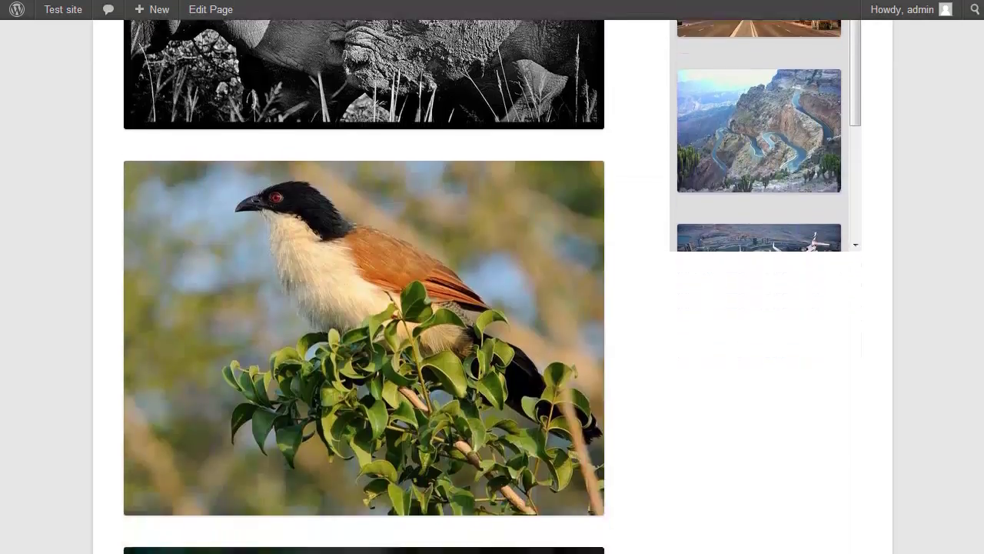
scroll(980, 330, "down", 20)
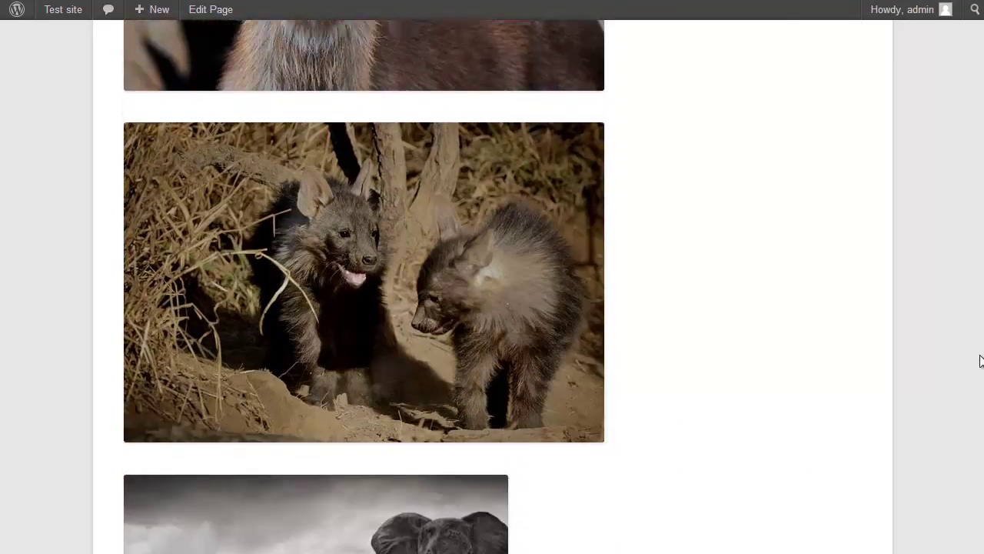
scroll(980, 362, "down", 10)
scroll(980, 459, "up", 12)
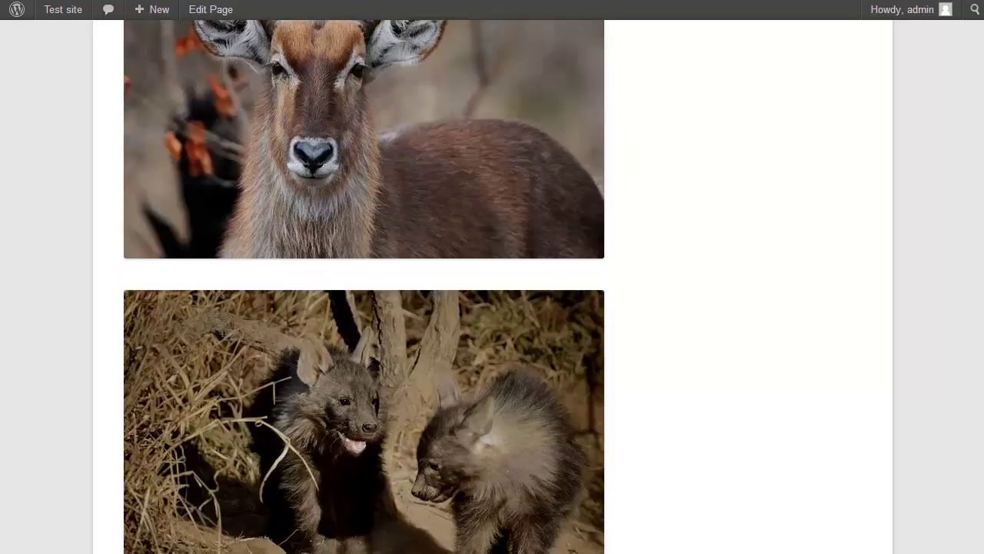
scroll(980, 361, "up", 20)
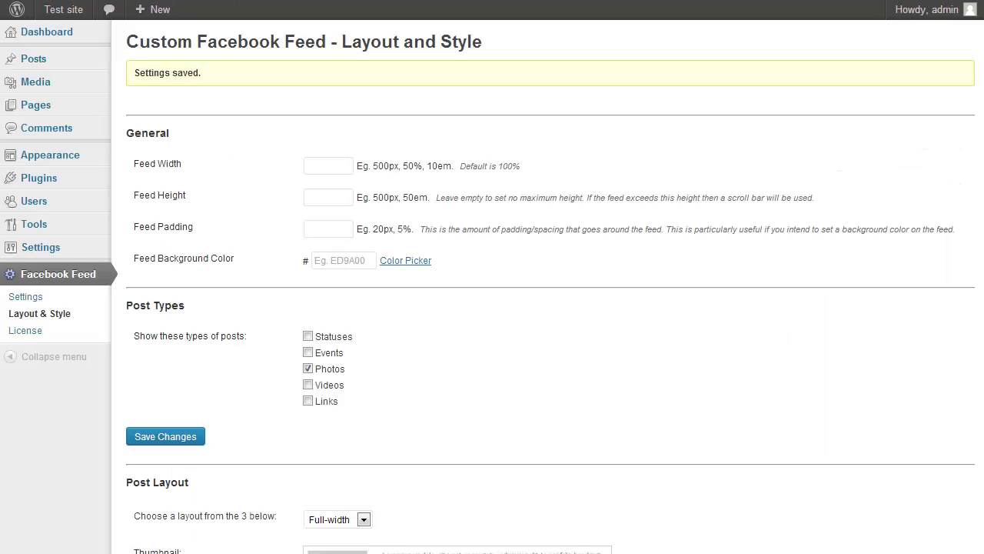
- Change the sidebar Text widget's shortcode to type=events and remove its bgcolor, padding and height options
mouse_move(70, 165)
left_click(143, 189)
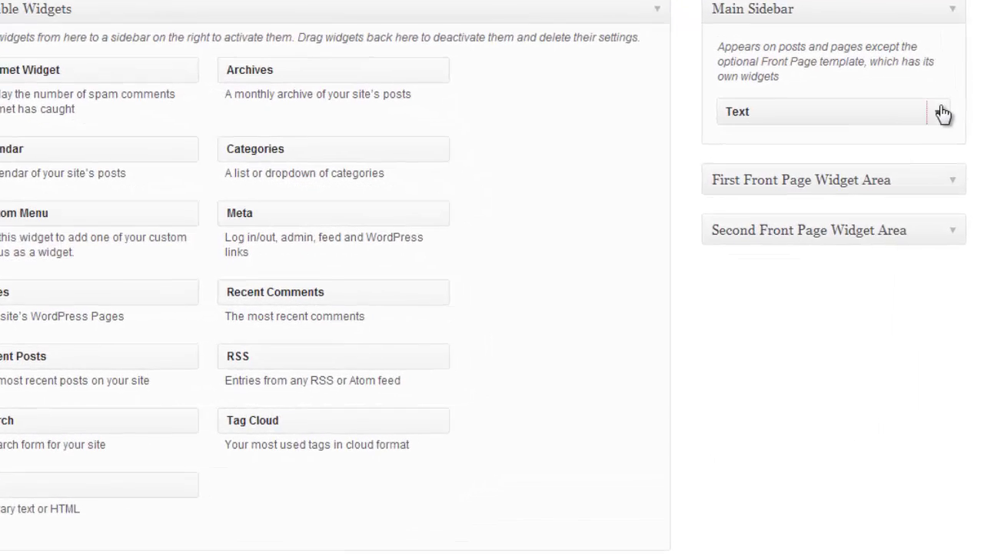
left_click(942, 114)
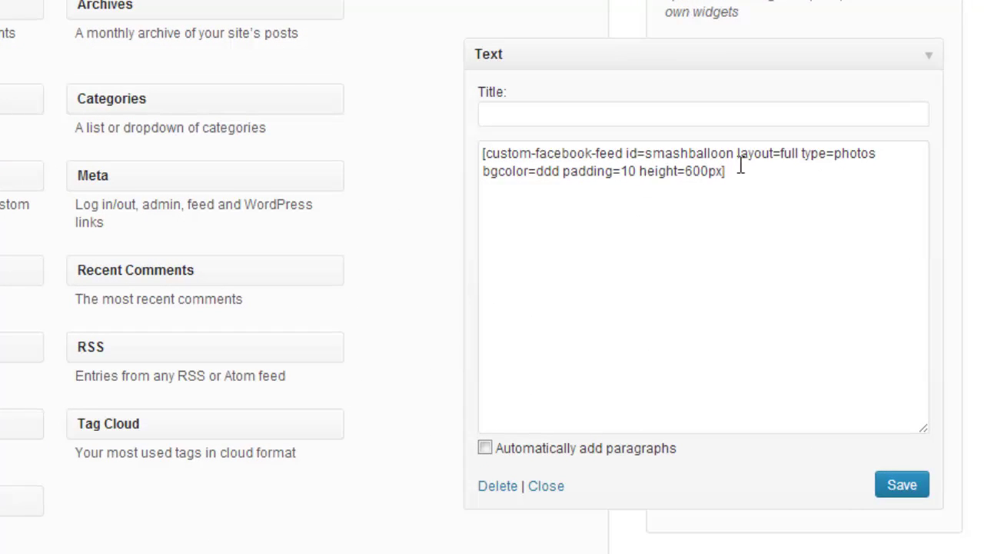
double_click(851, 152)
type("event ")
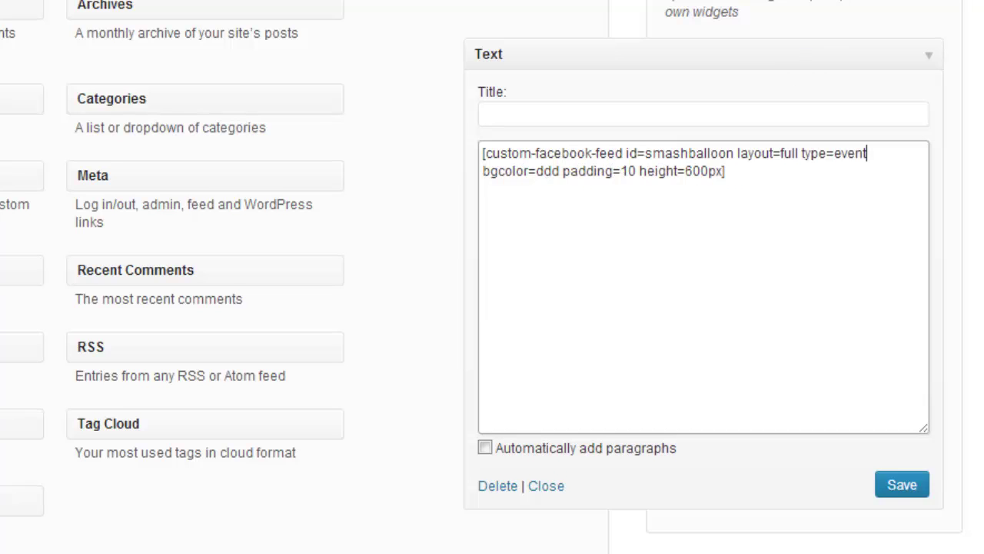
type("s")
left_click_drag(482, 175, 724, 171)
key("BackSpace")
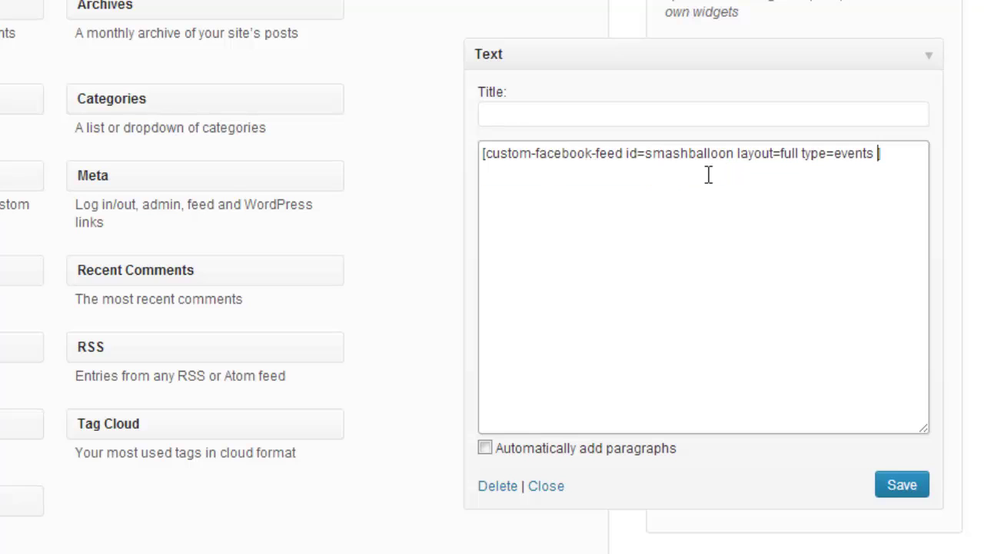
- Add include=eventtitle,eventdetails to the sidebar widget's shortcode and save the widget
type("include=e")
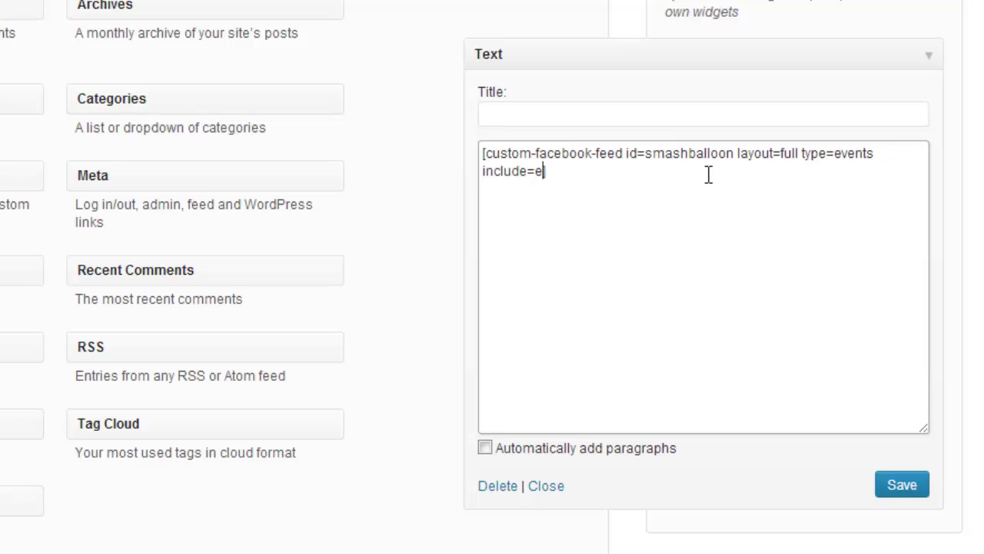
type("ventttitle,e")
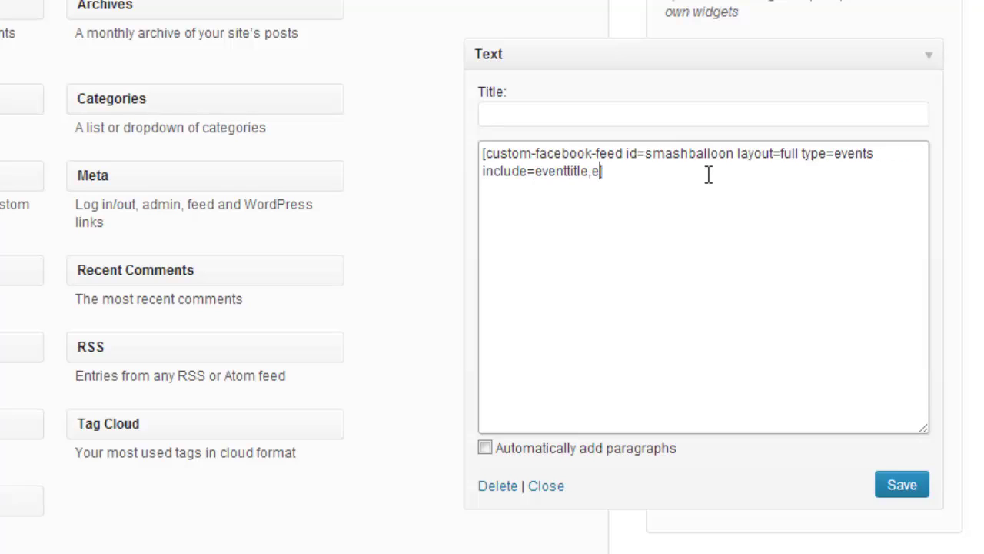
type("ventdetails")
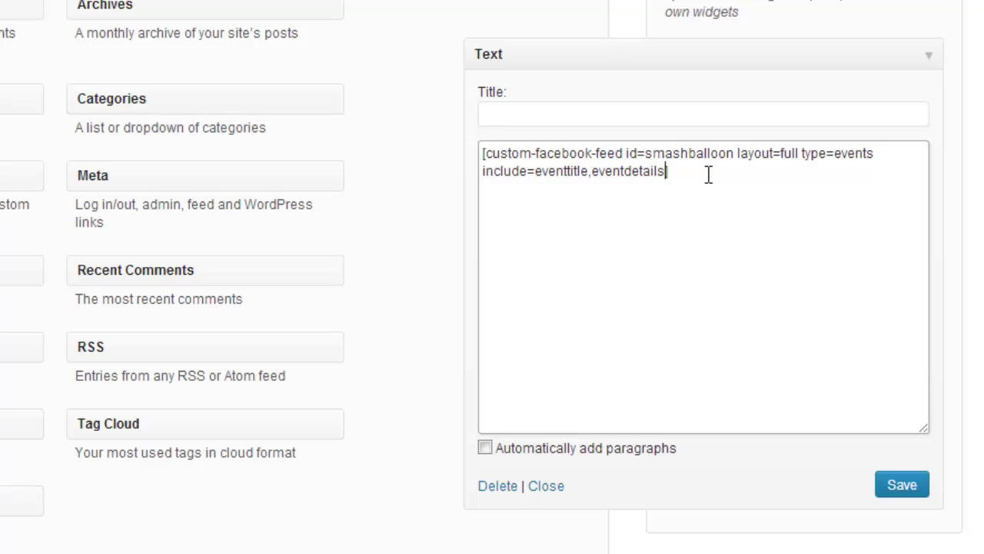
type("]")
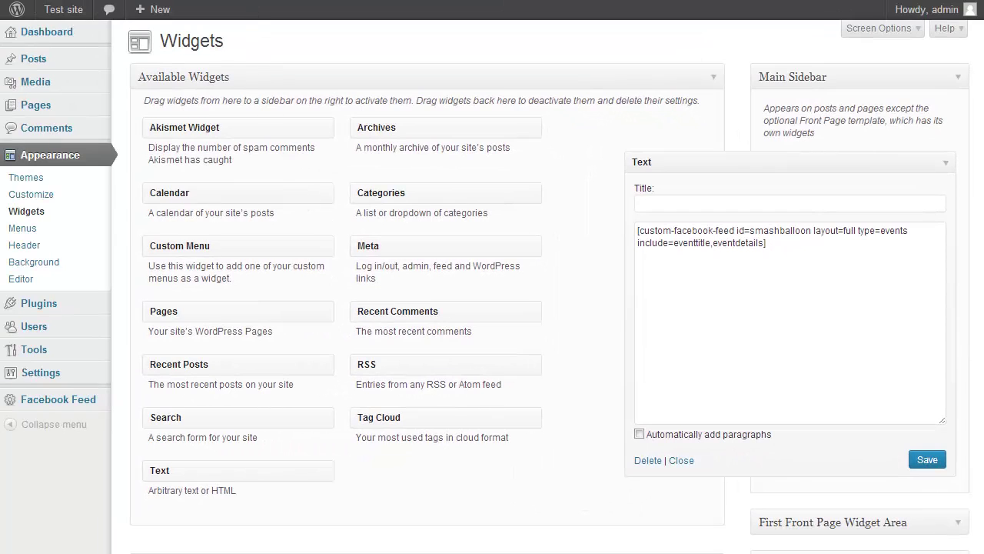
- View the live site's News page and examine the events in the sidebar beside the photo feed
left_click(66, 7)
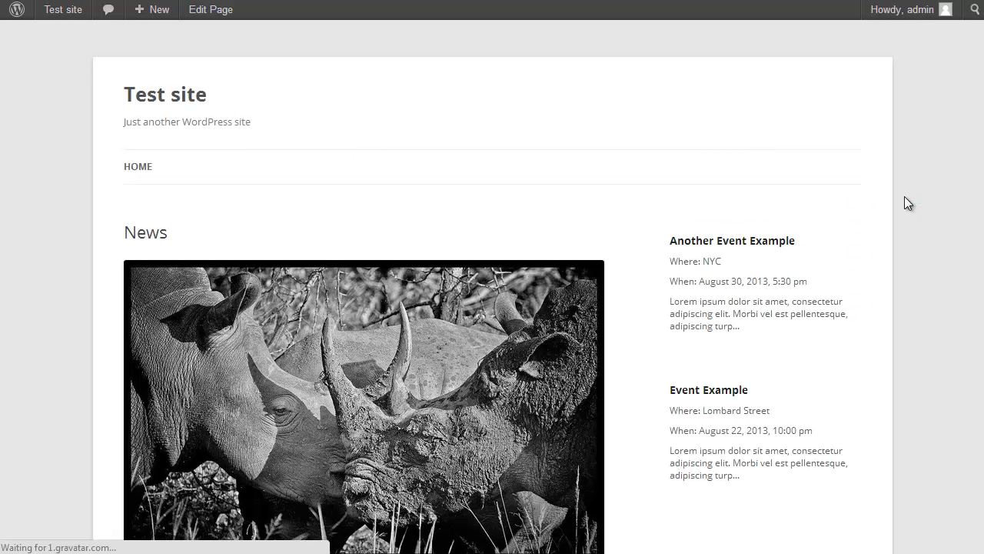
scroll(979, 92, "down", 3)
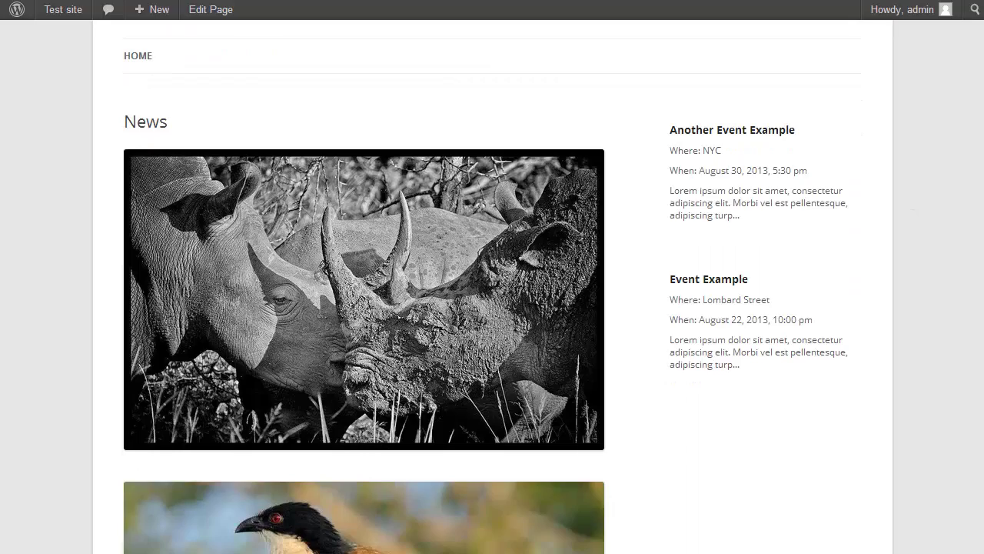
scroll(980, 162, "down", 20)
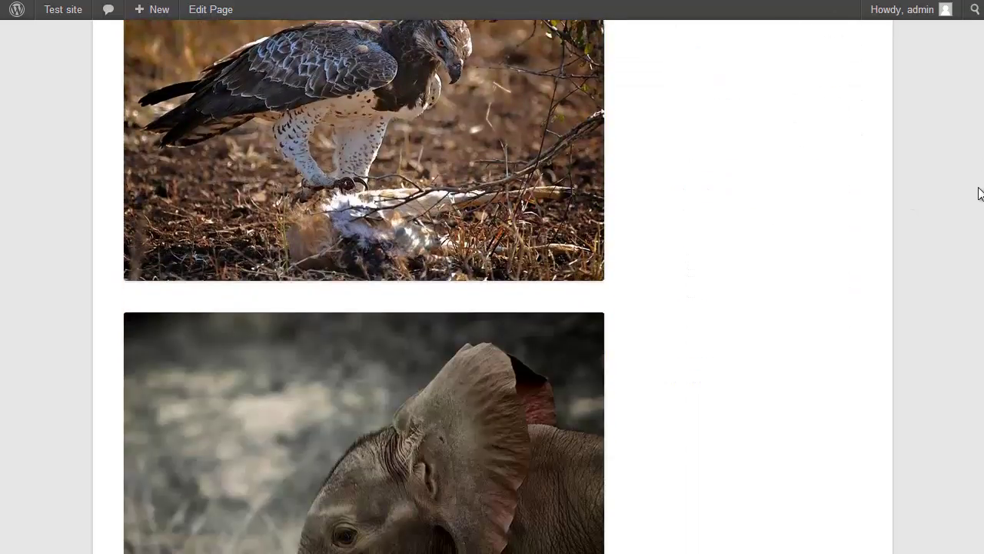
scroll(980, 192, "up", 20)
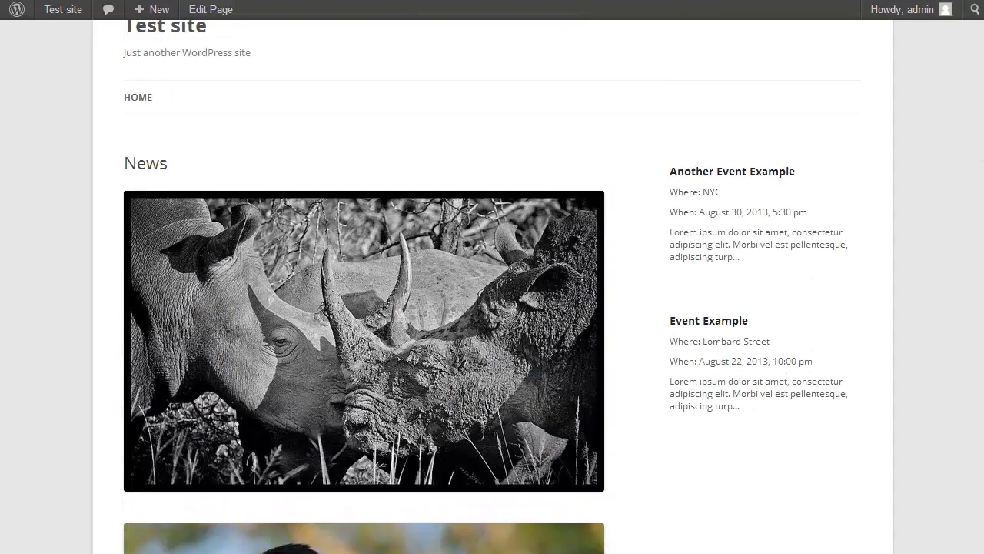
scroll(493, 284, "up", 2)
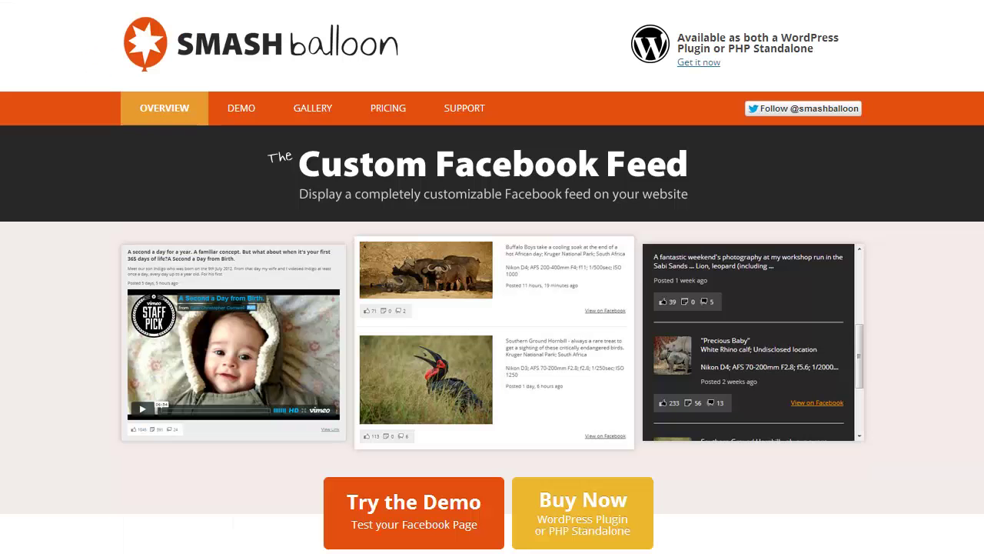
- Open the Custom Facebook Feed demo on the Smash Balloon website and view its sample feed and details form
left_click(241, 114)
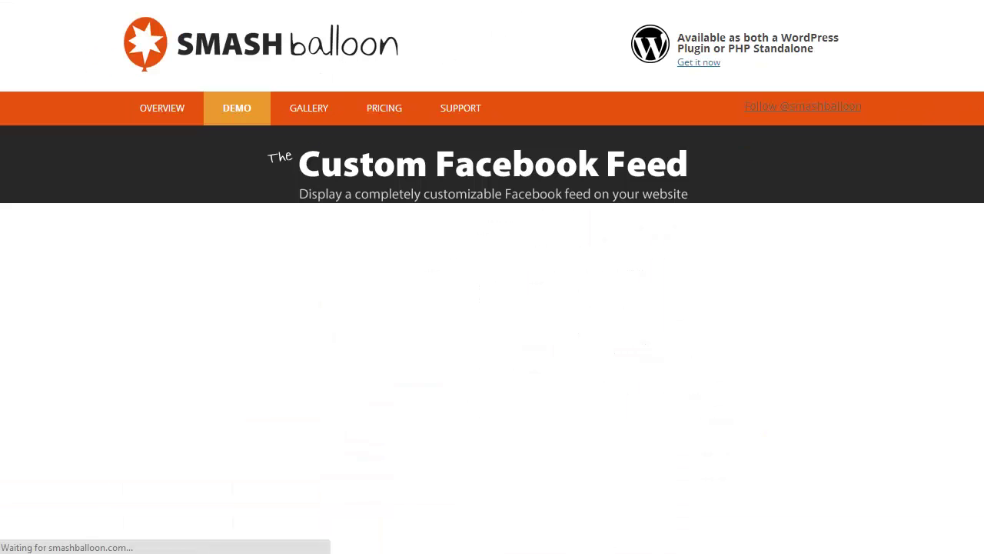
scroll(492, 307, "down", 3)
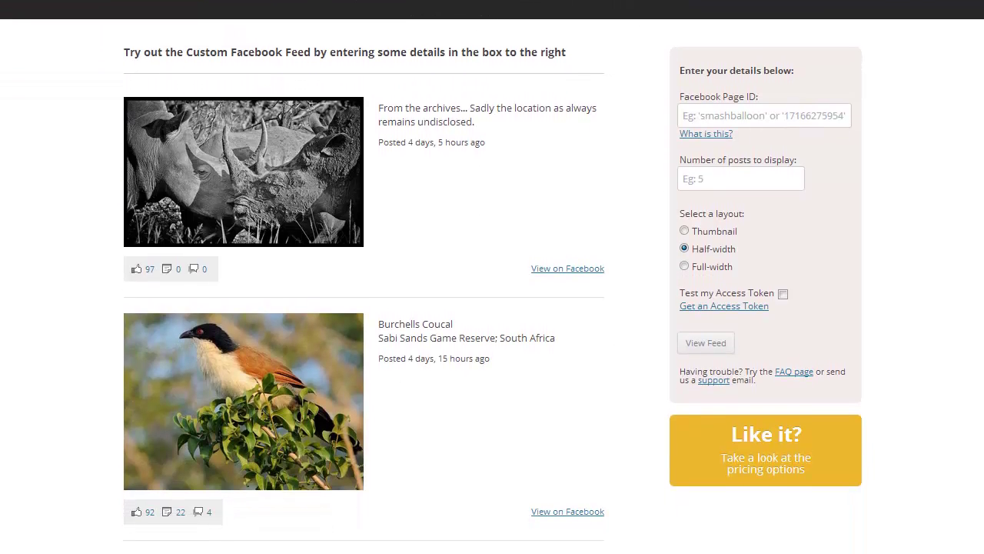